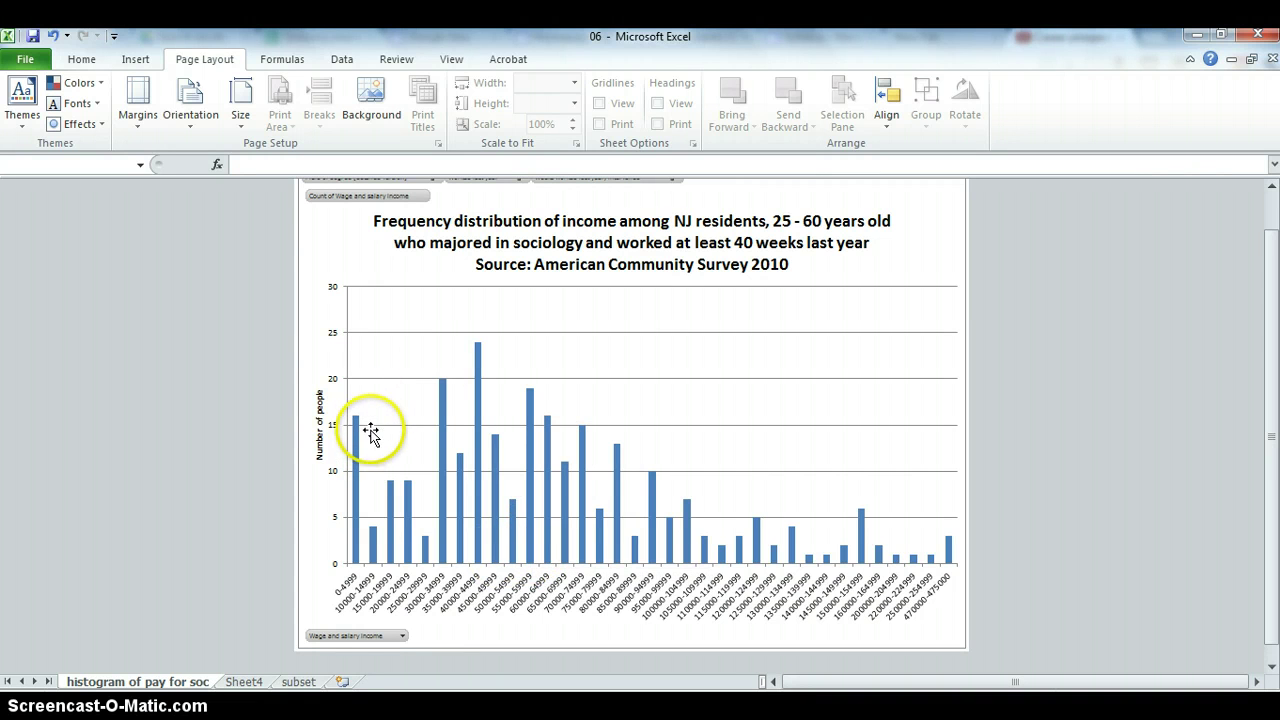
- Compare the sociology majors' income histogram with its source pivot table on Sheet4
mouse_move(358, 425)
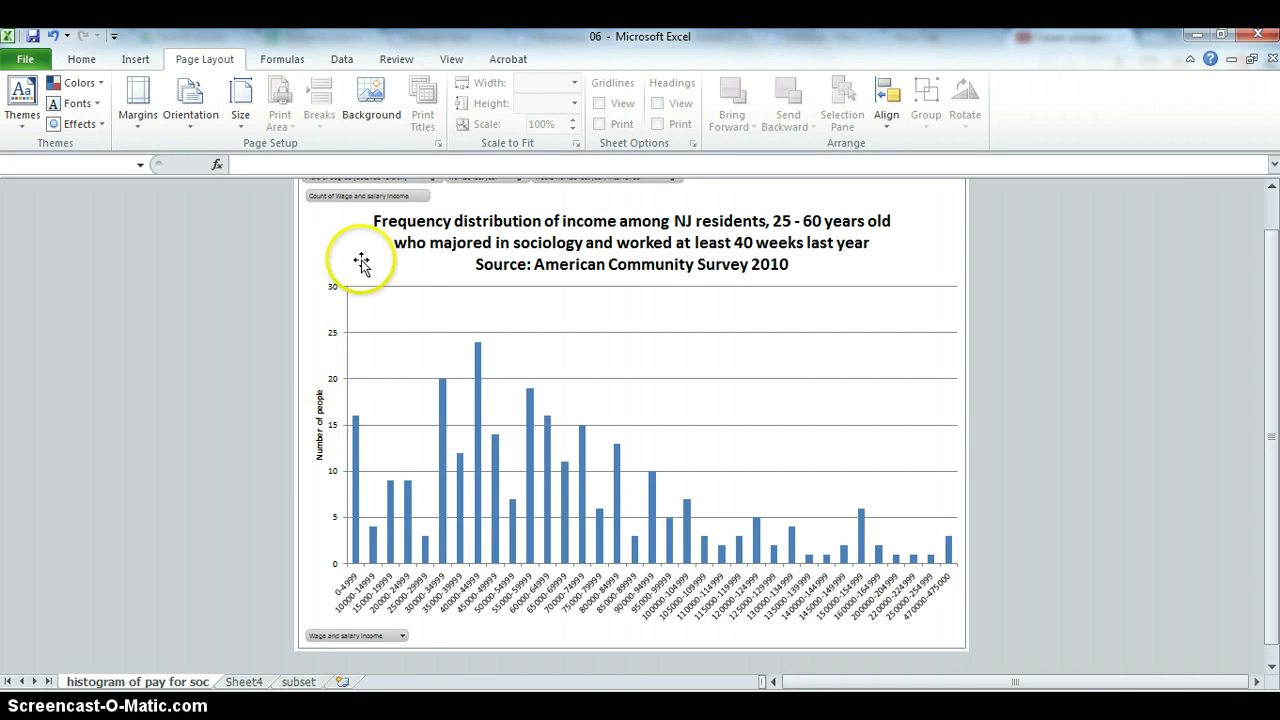
scroll(630, 420, "up", 1)
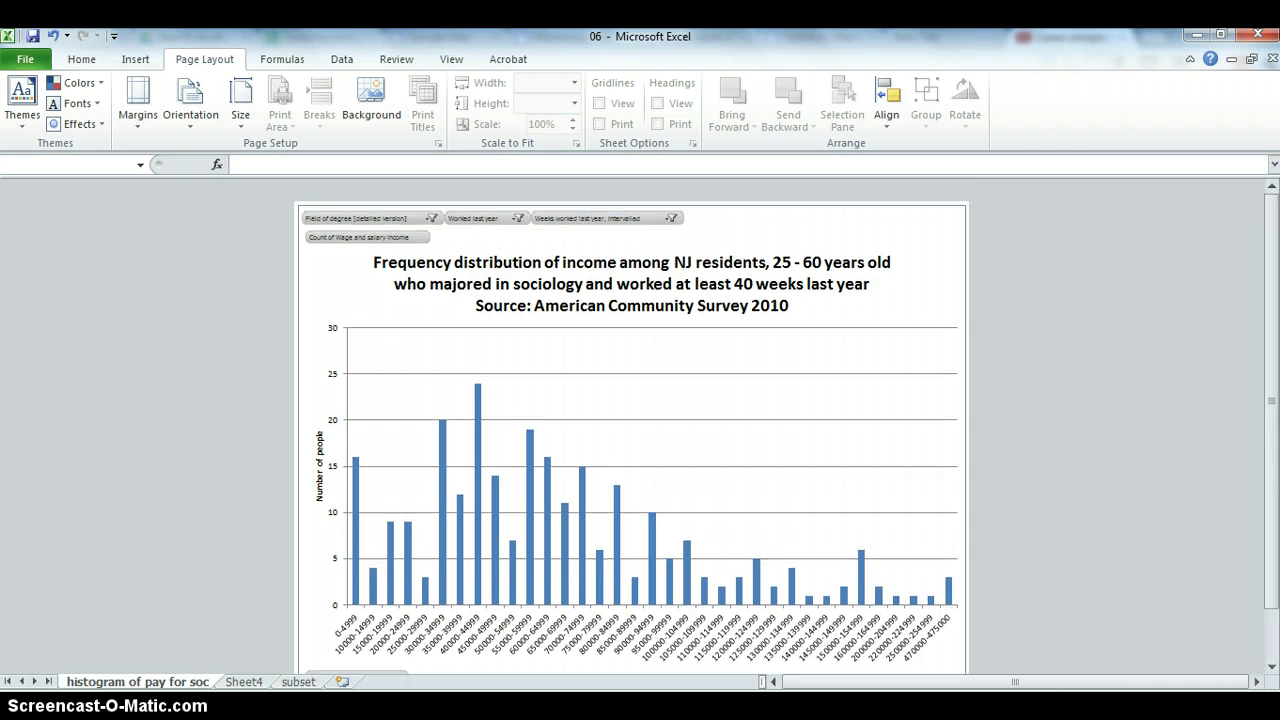
scroll(630, 420, "down", 1)
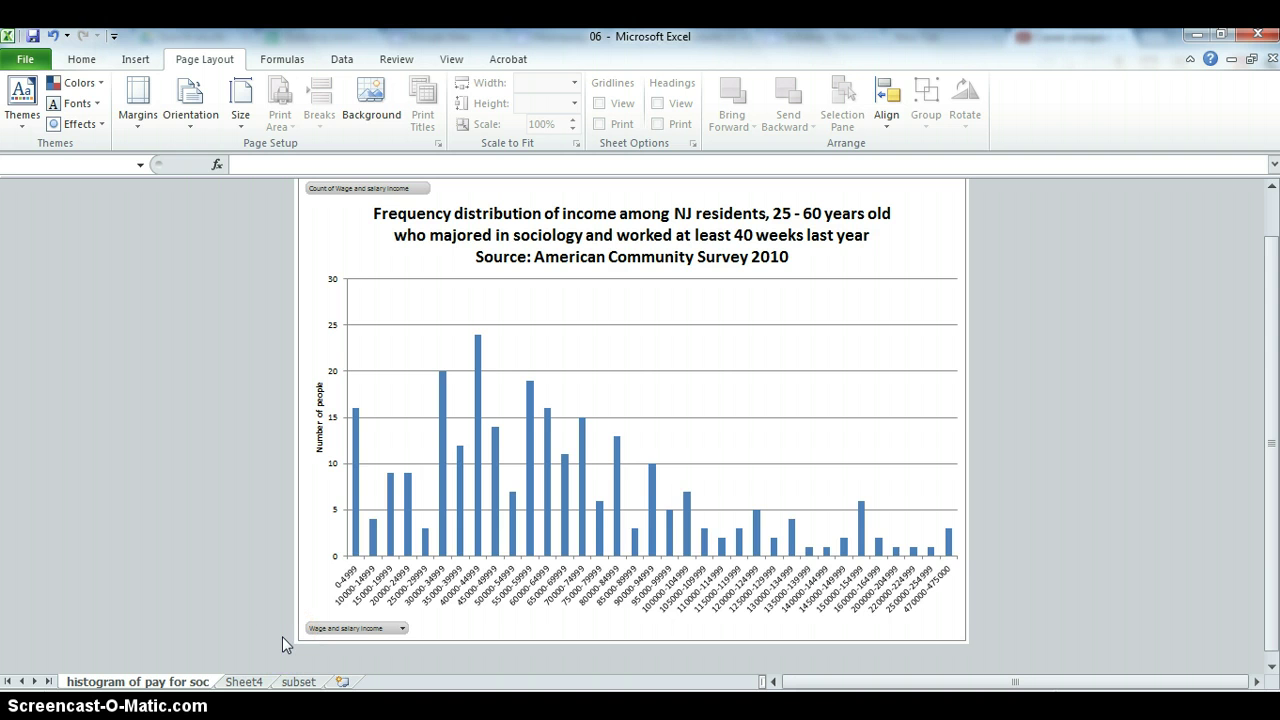
left_click(243, 681)
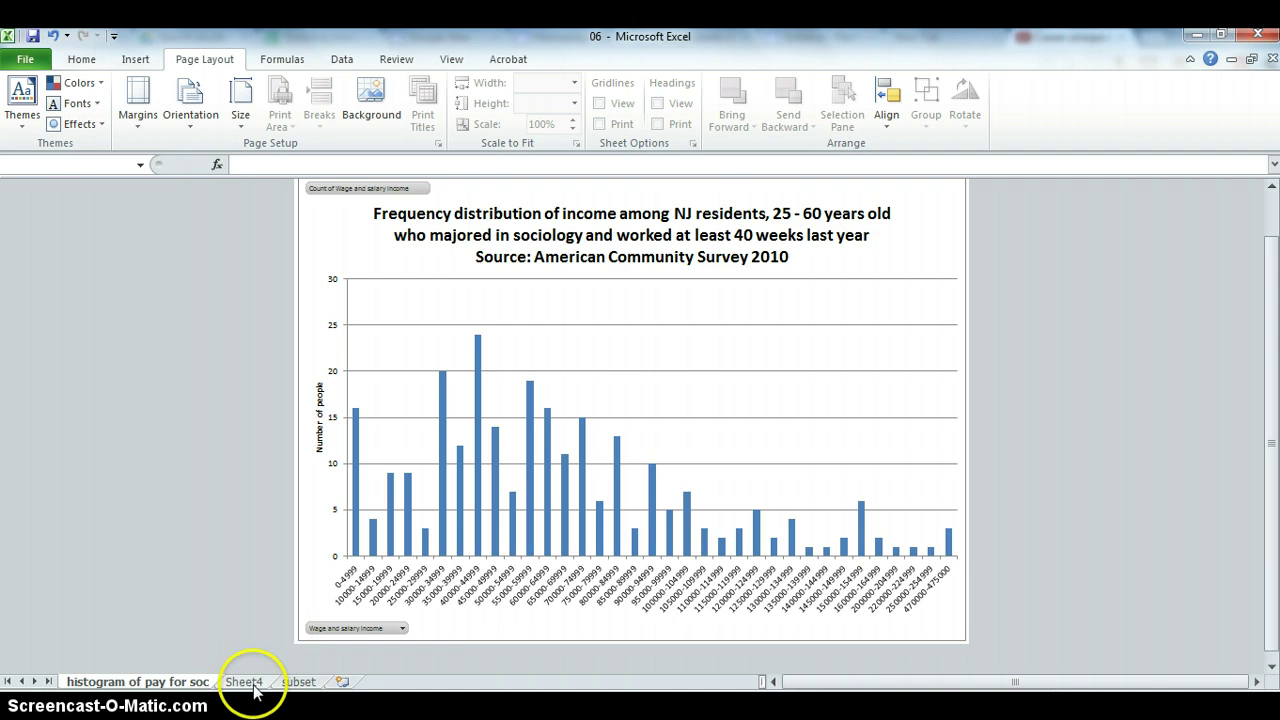
left_click(380, 396)
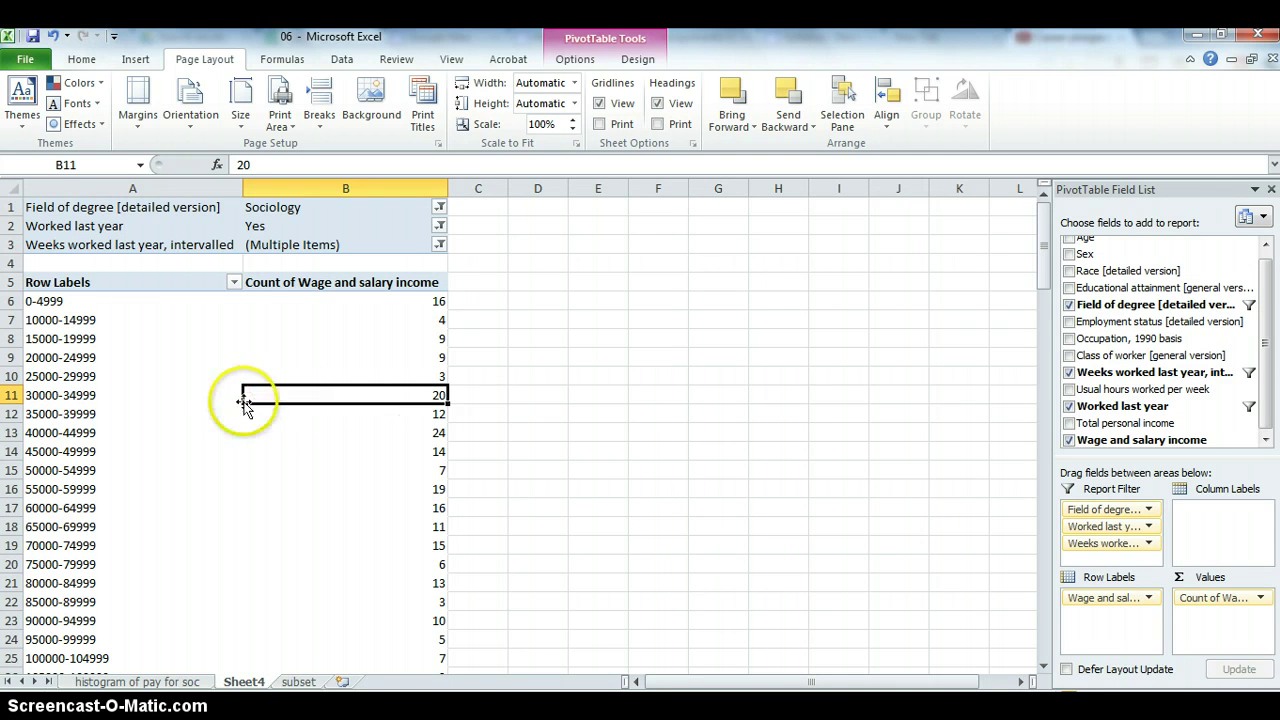
left_click(178, 682)
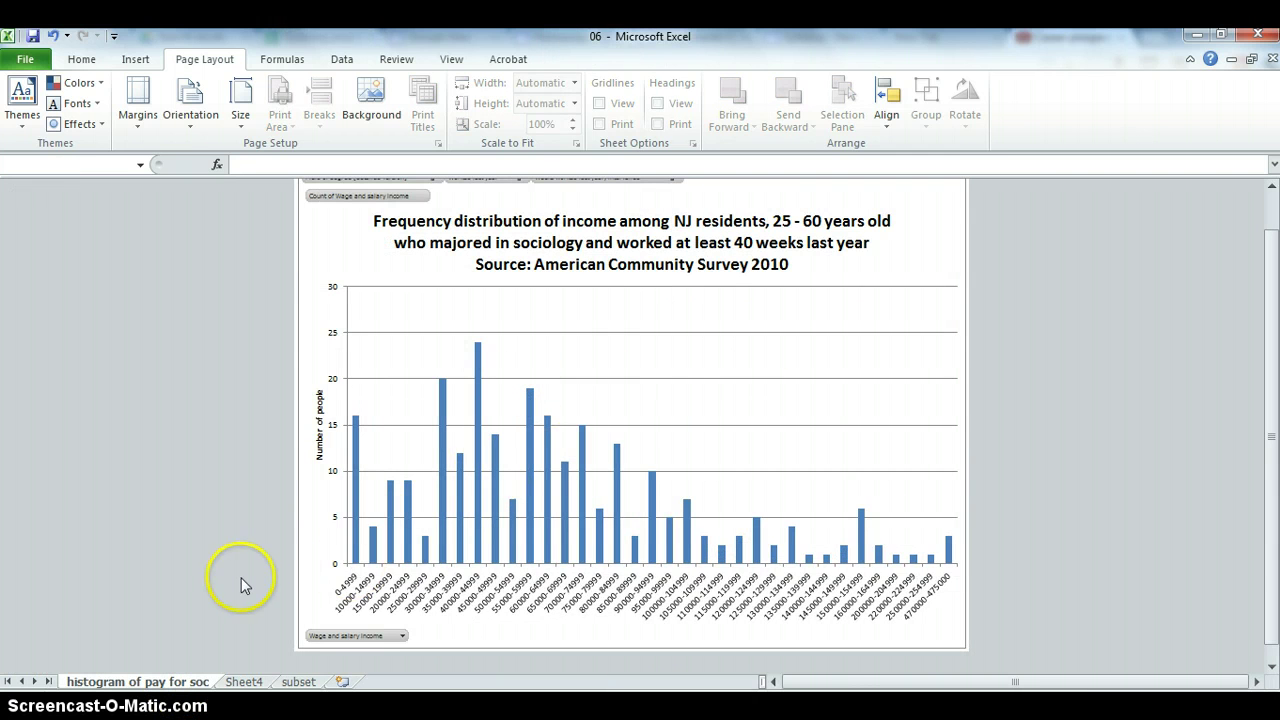
left_click(247, 681)
left_click(311, 435)
left_click(150, 681)
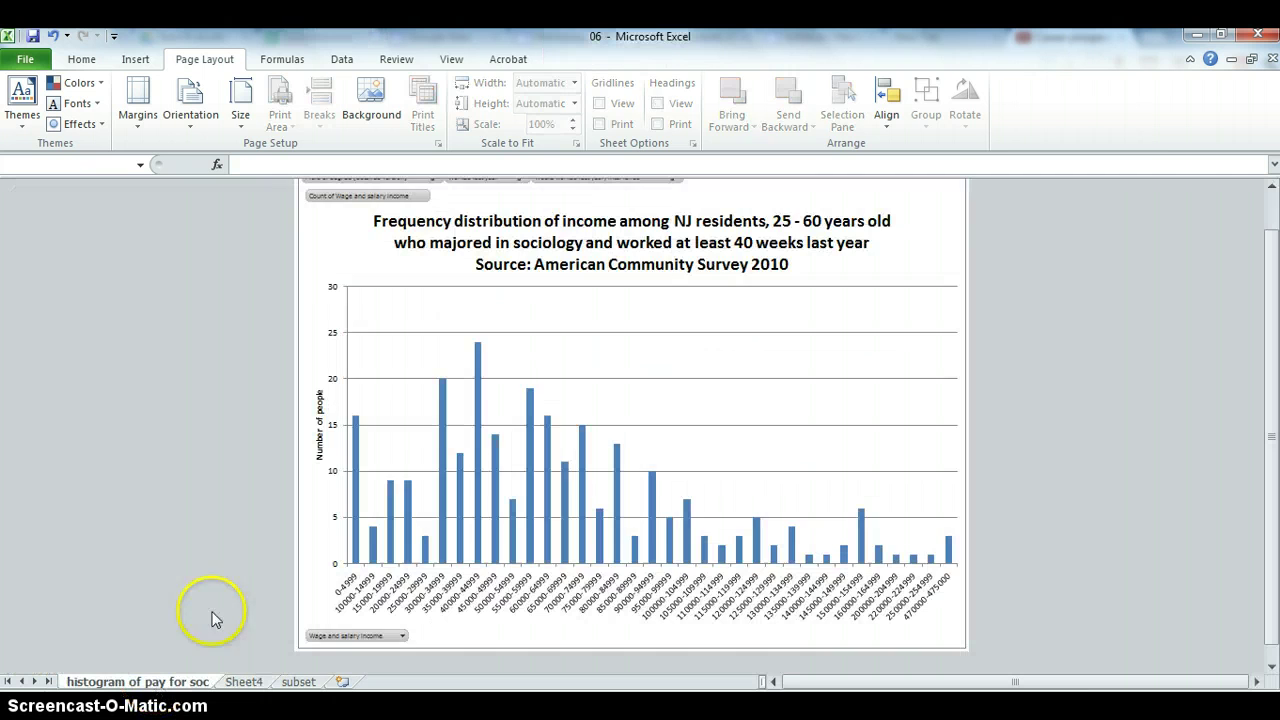
left_click(243, 681)
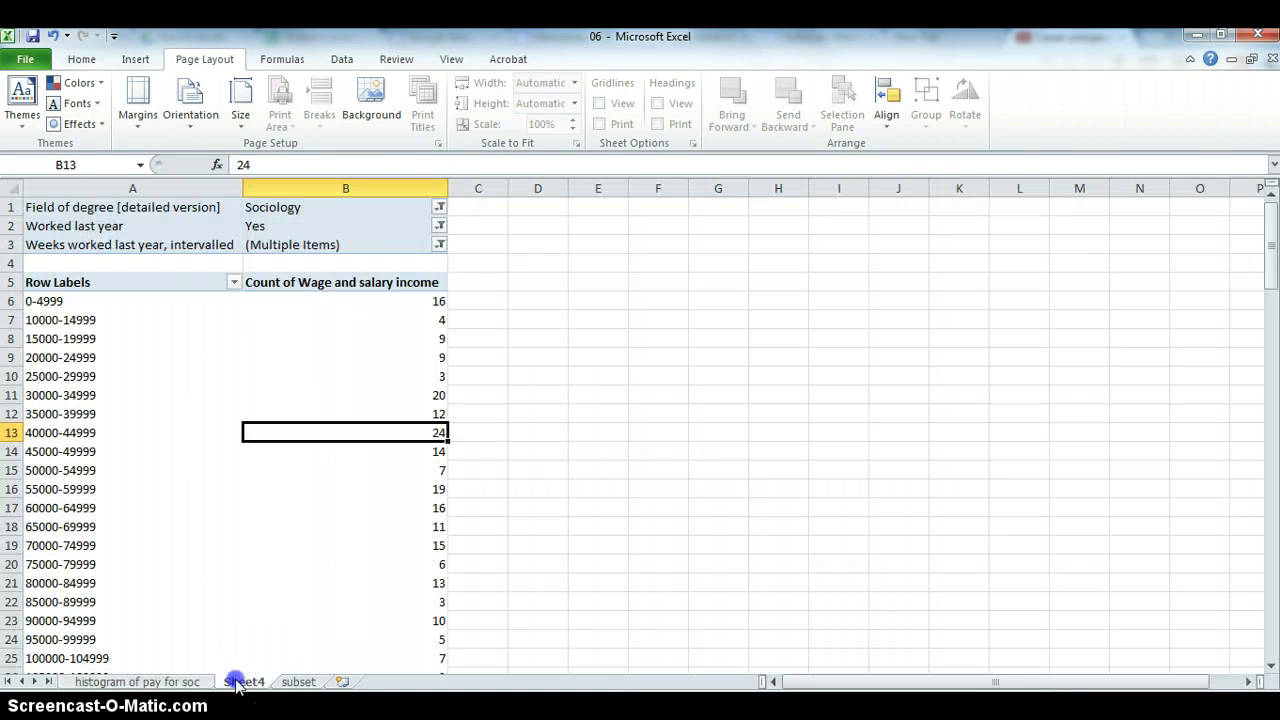
- Create a PivotTable on a new worksheet from the data table on the subset sheet
left_click(298, 681)
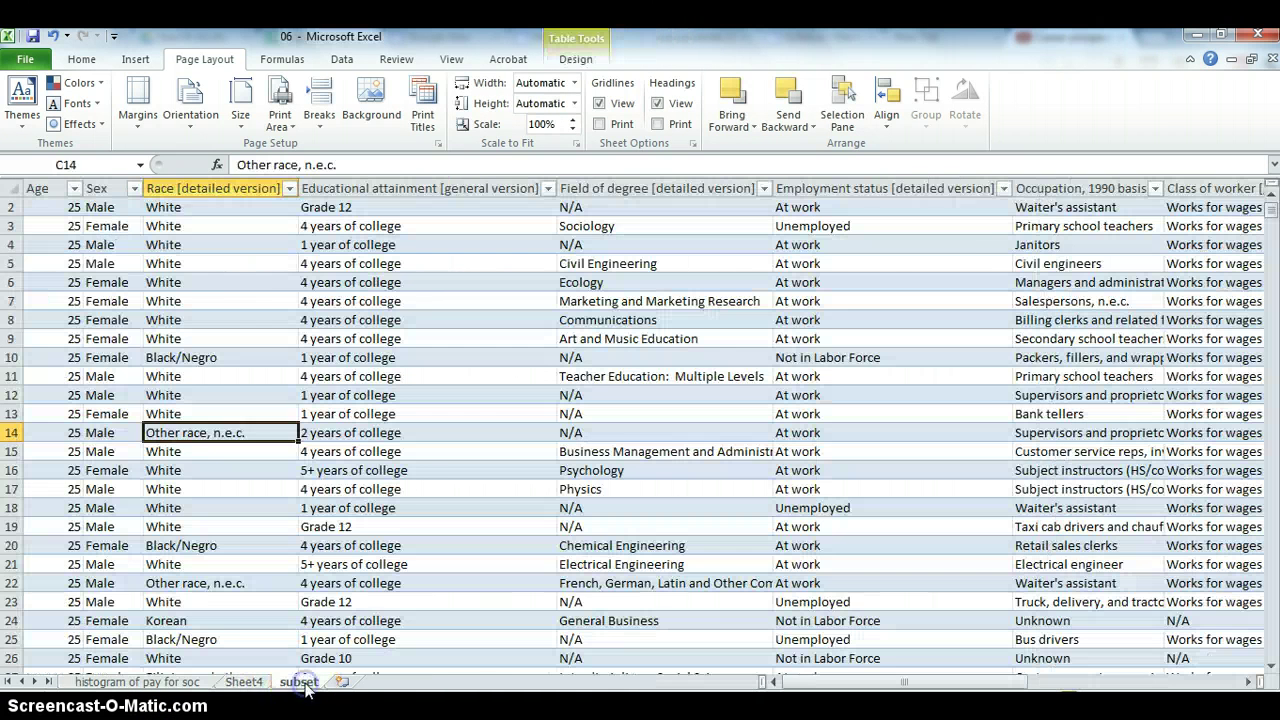
left_click(340, 338)
left_click(267, 338)
left_click(349, 300)
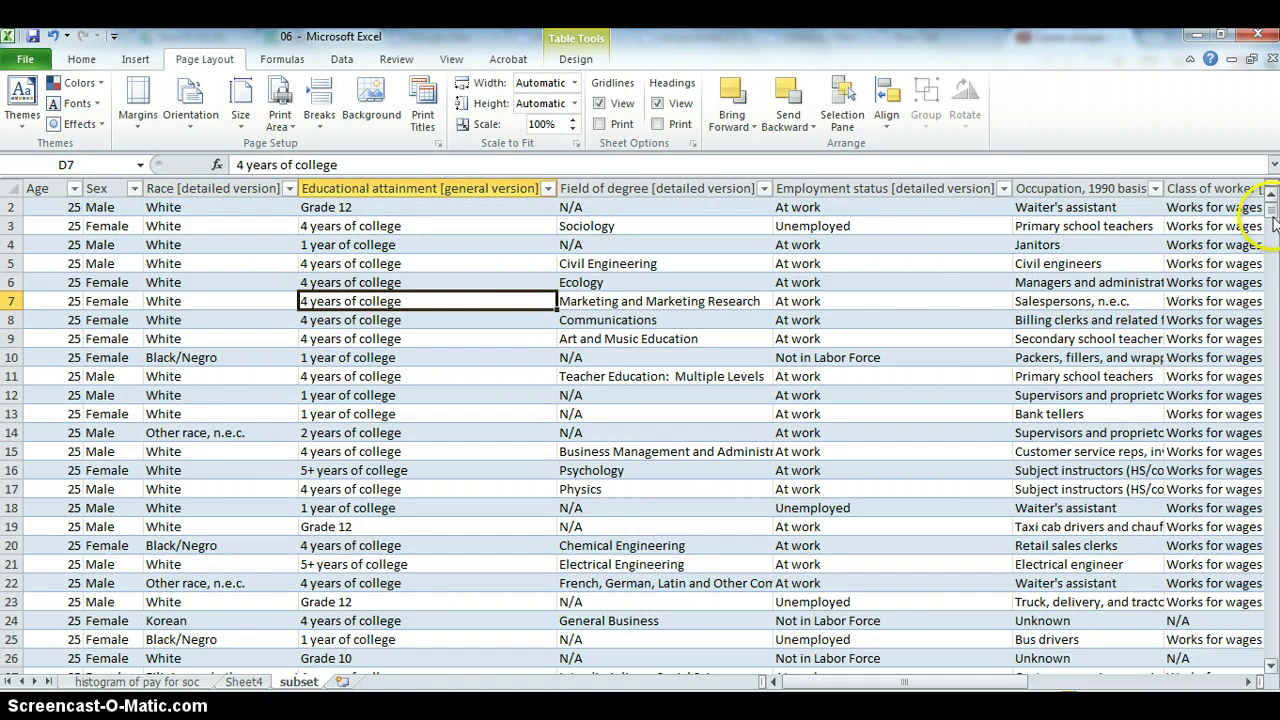
left_click(1272, 184)
left_click(550, 282)
left_click(438, 299)
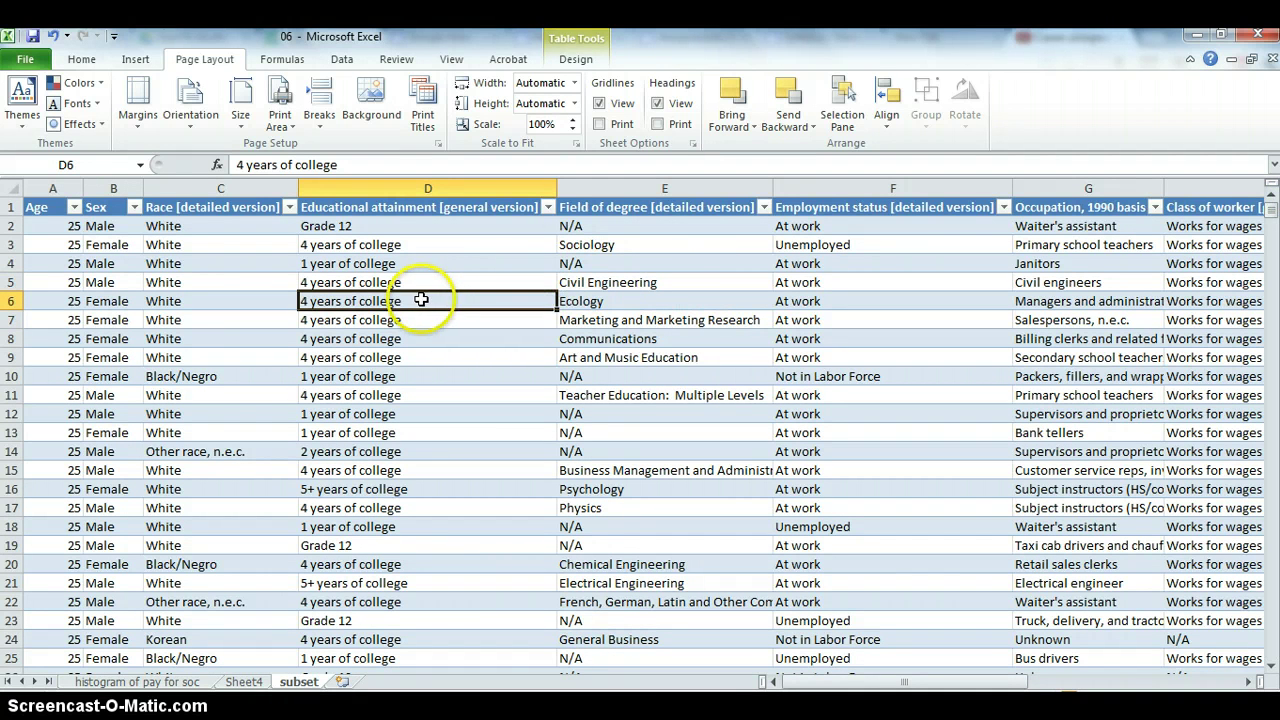
left_click(578, 58)
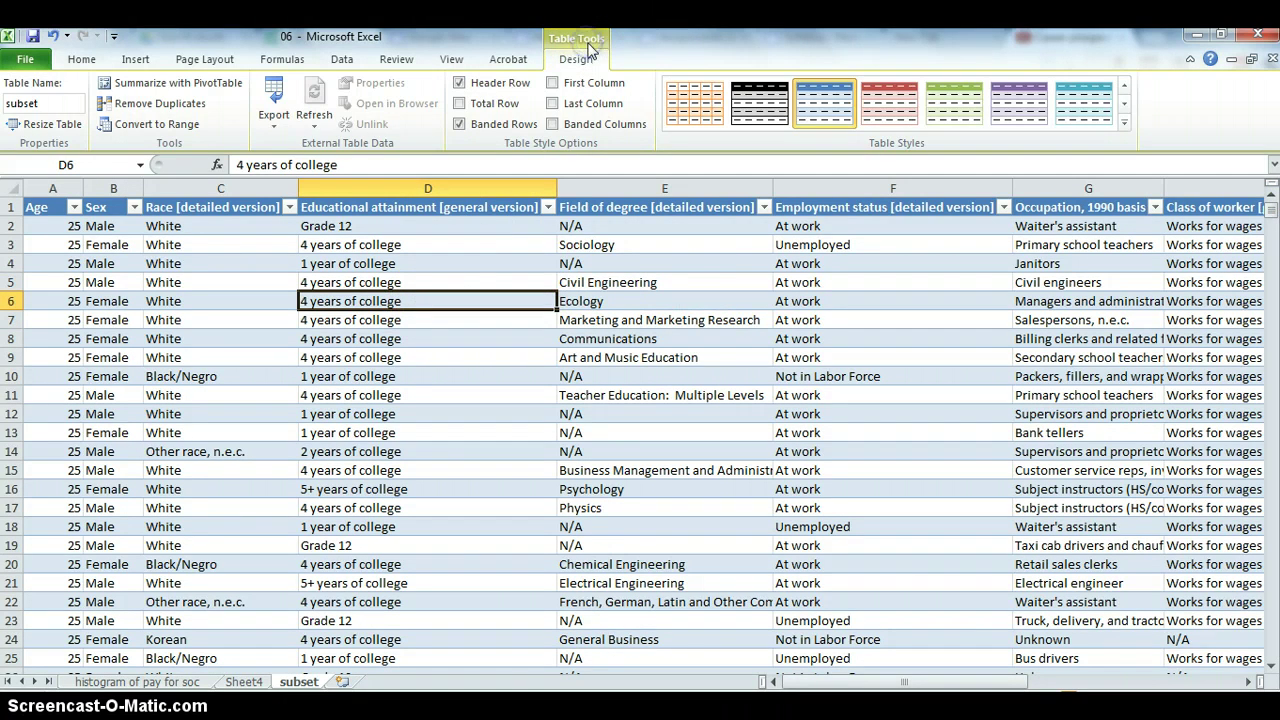
left_click(229, 88)
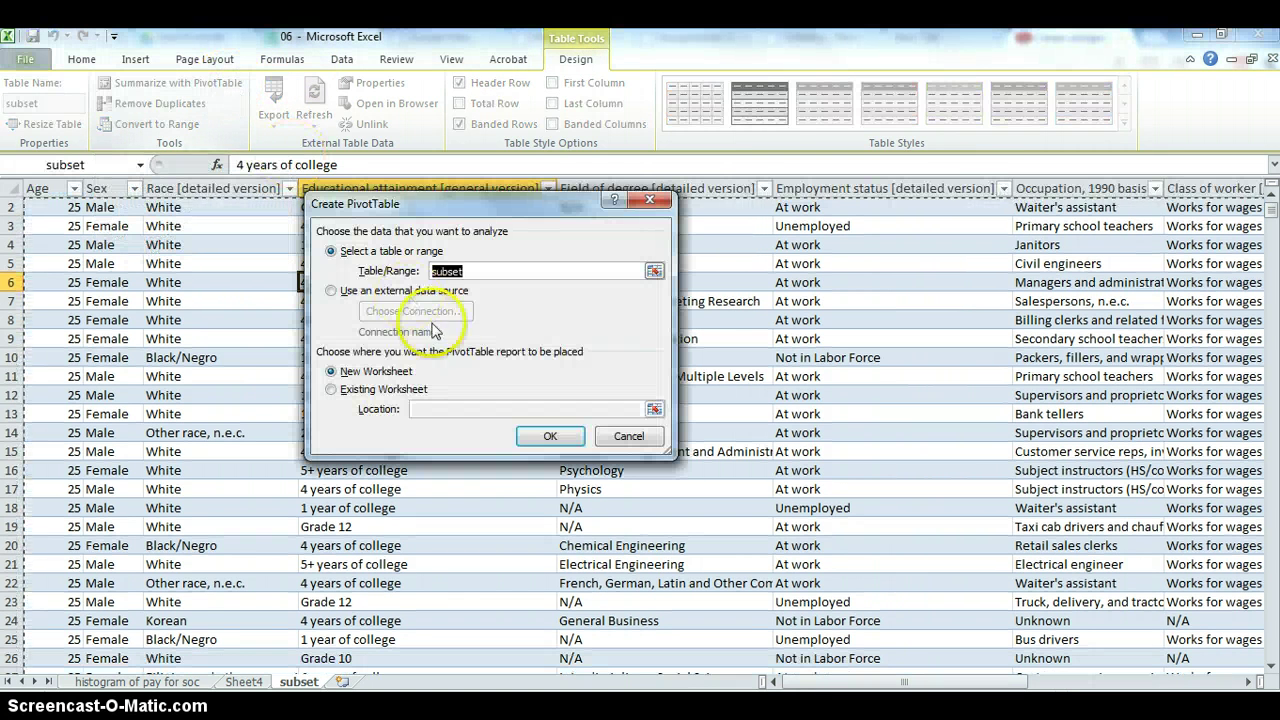
left_click(555, 440)
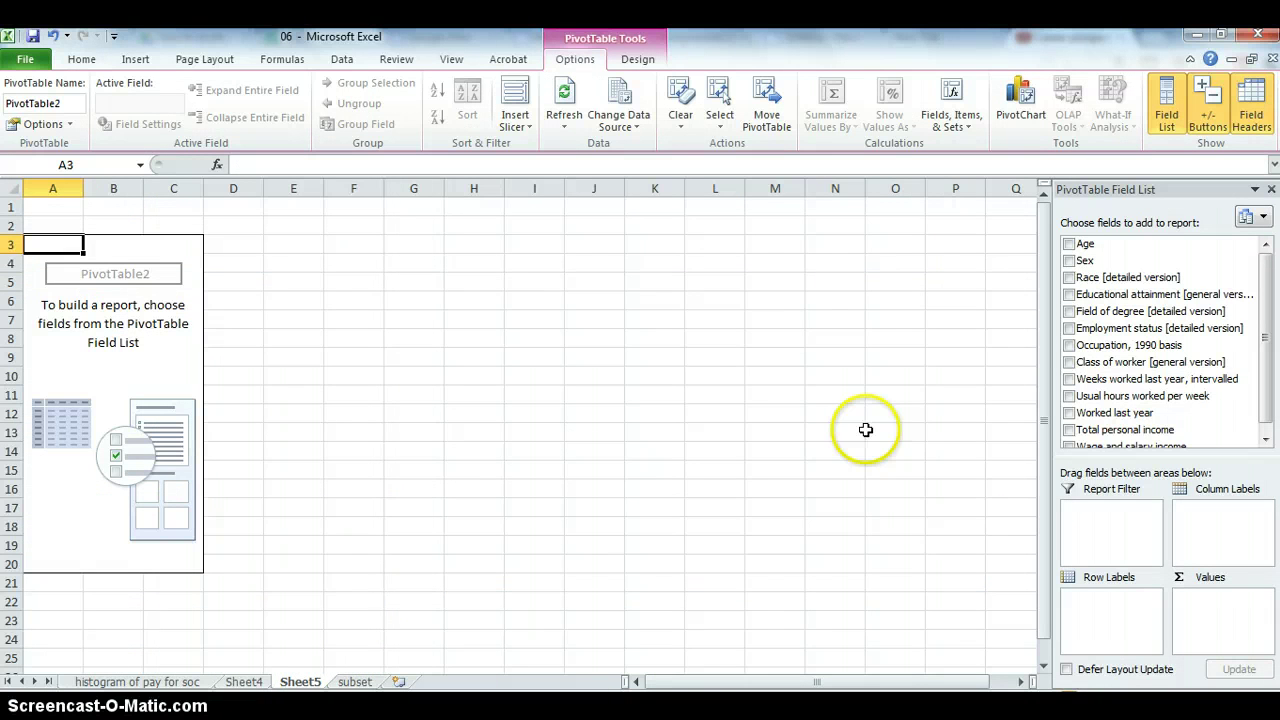
- Add Field of degree [detailed version] to the new pivot table as a report filter
left_click_drag(1267, 343, 1274, 334)
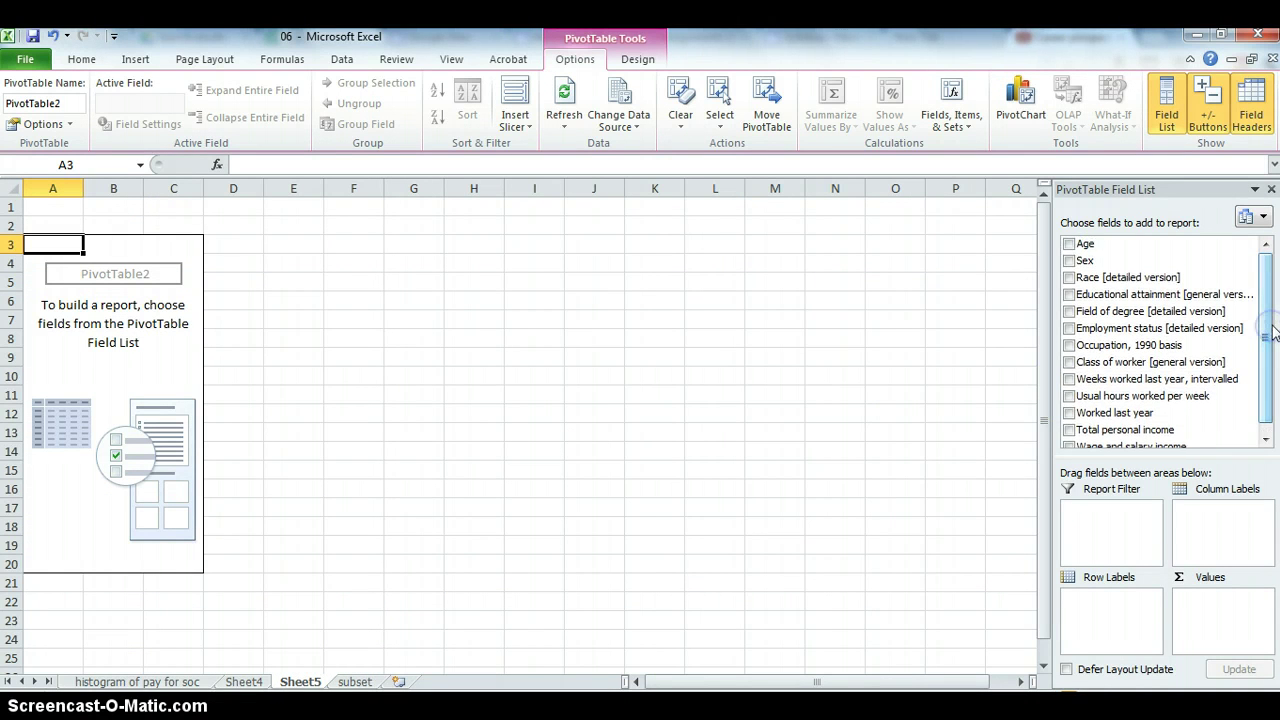
left_click(1188, 316)
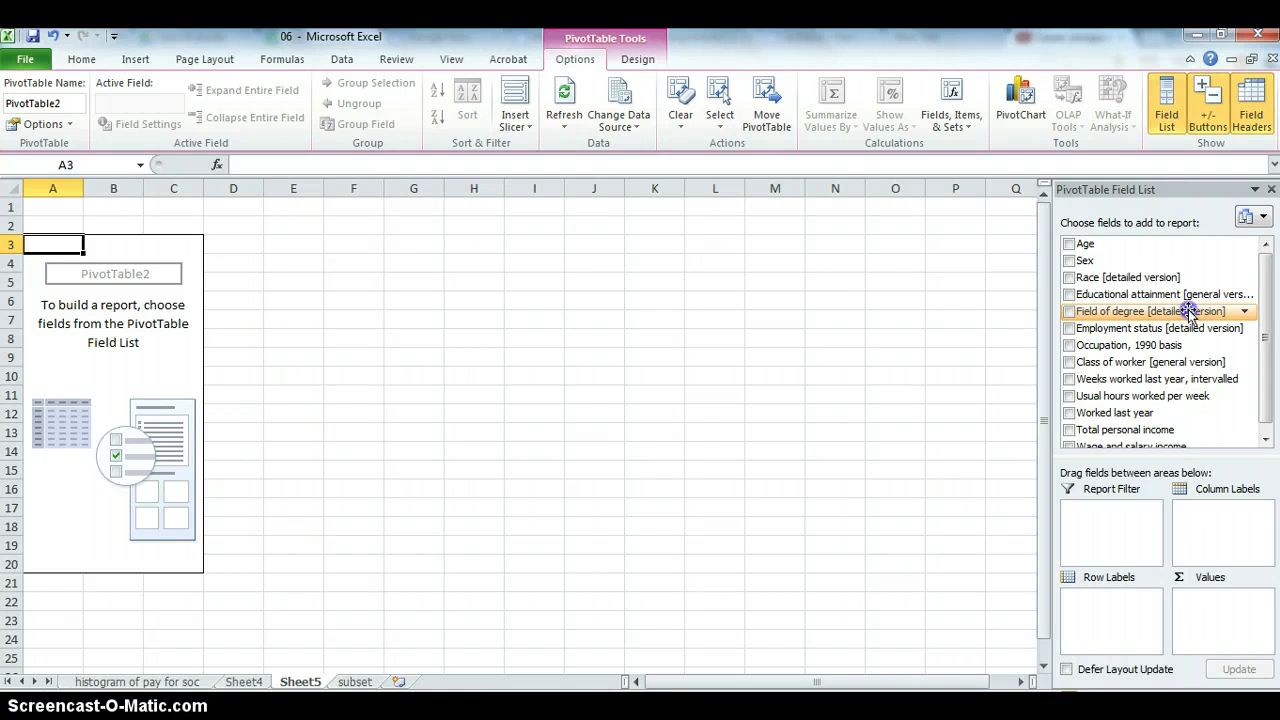
left_click_drag(1189, 314, 1145, 535)
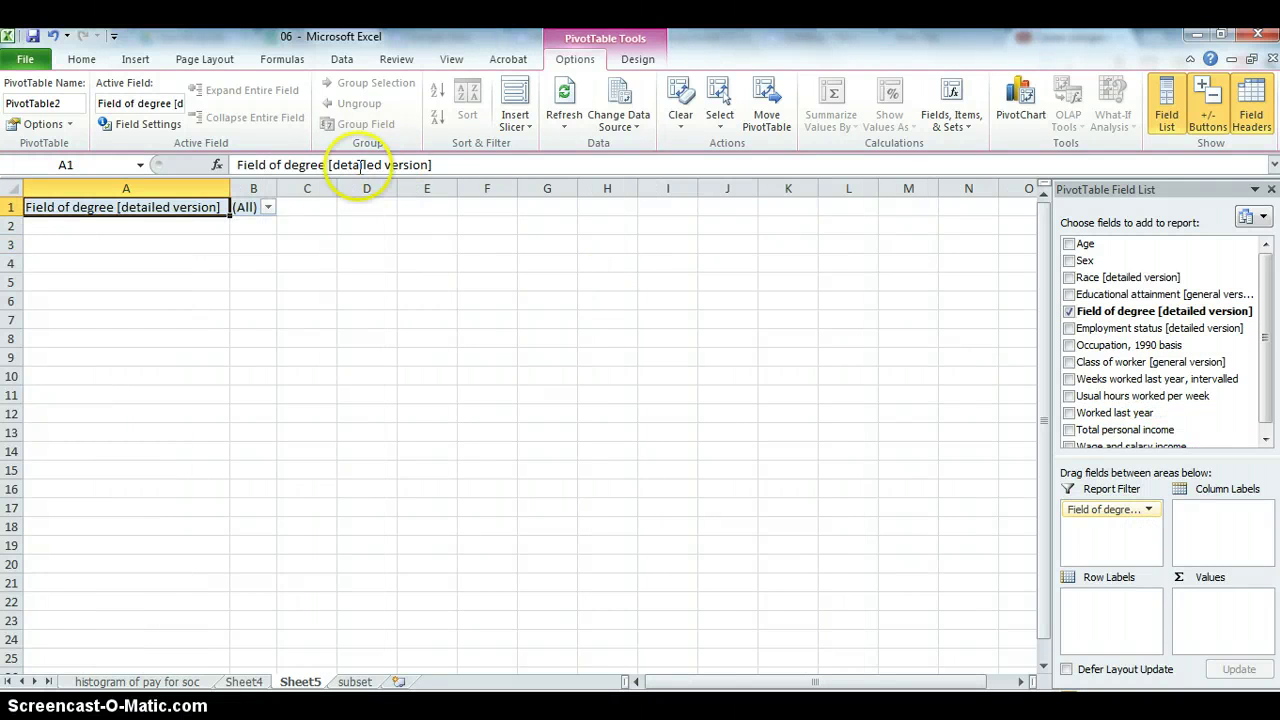
- Filter the field of degree to Sociology only, with multiple item selection enabled
left_click(268, 207)
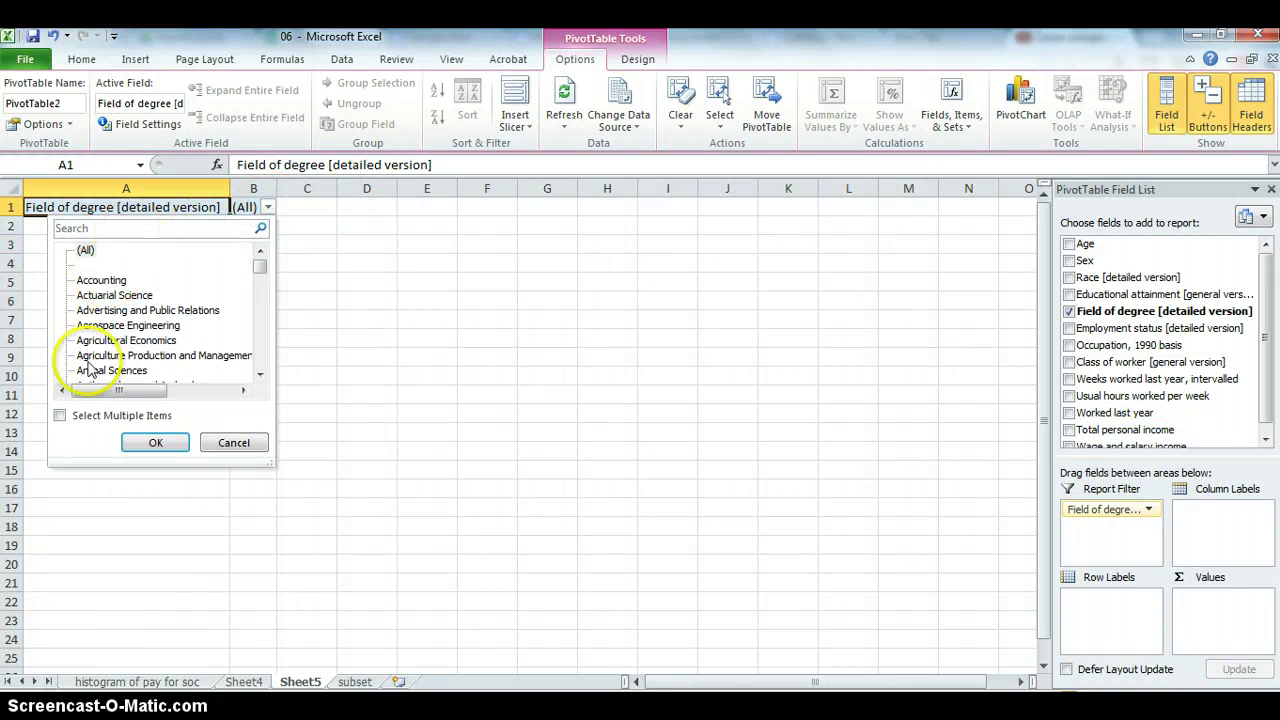
left_click(60, 415)
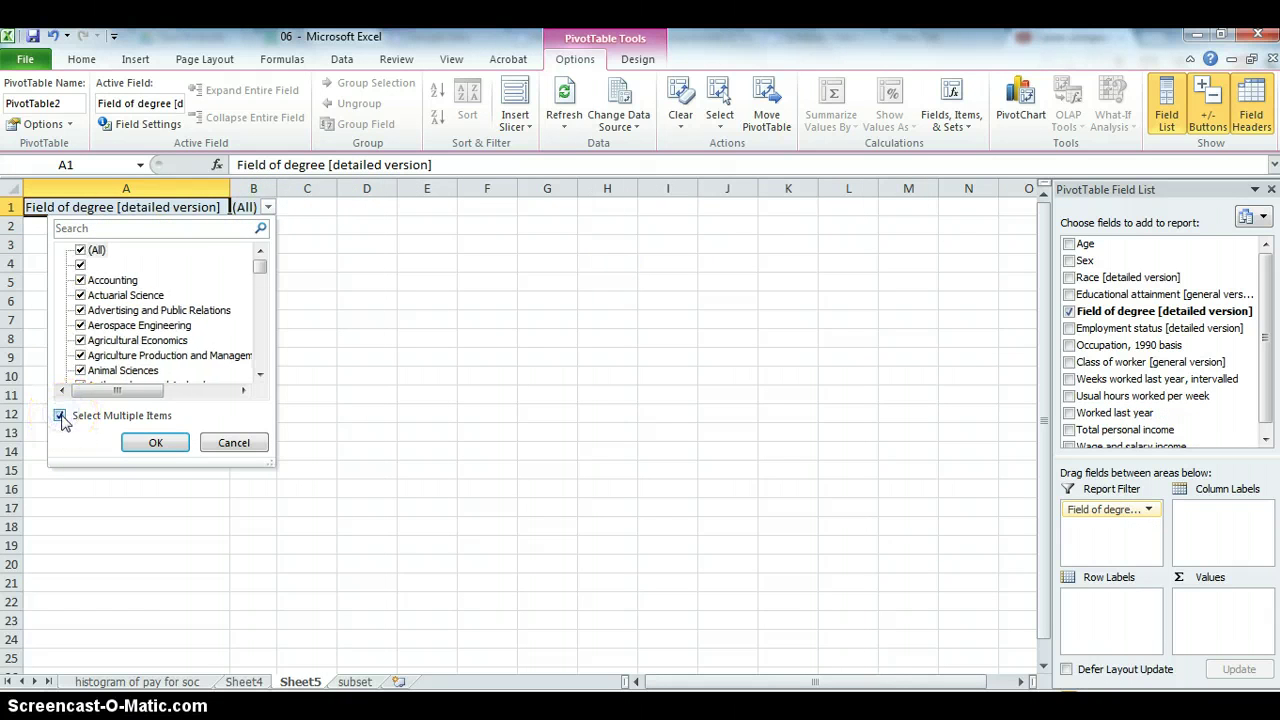
left_click(80, 250)
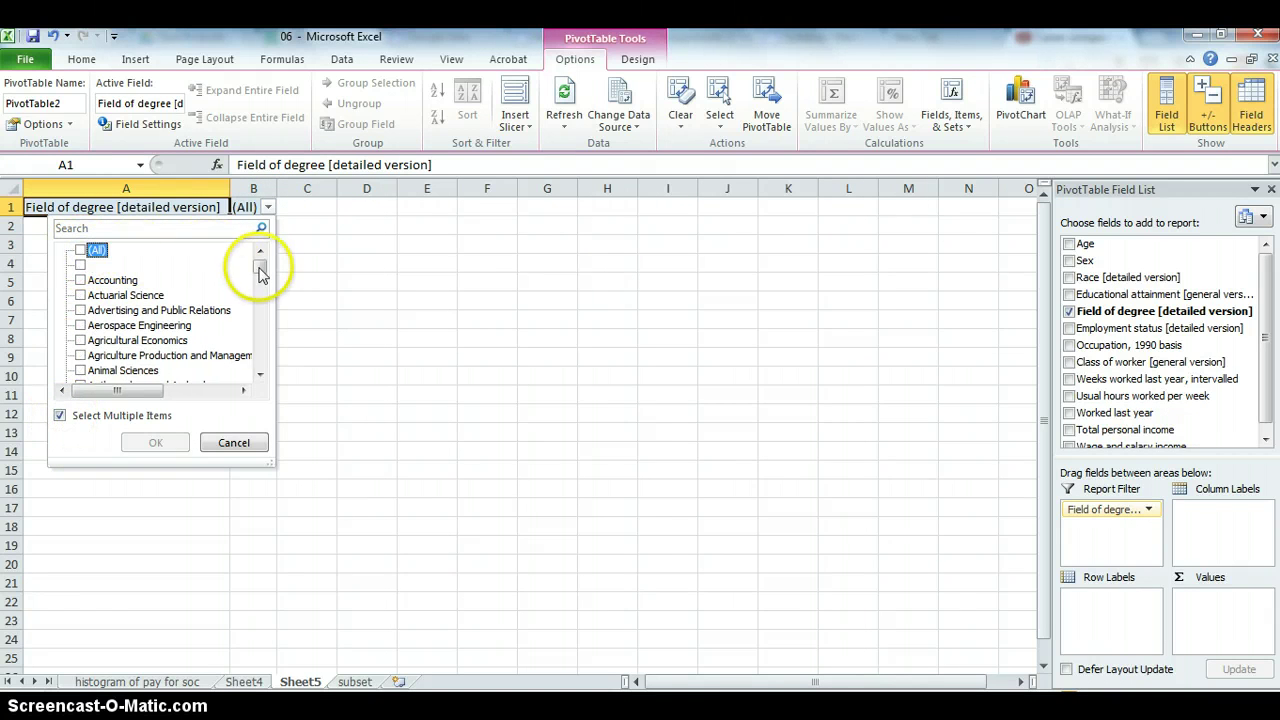
left_click_drag(260, 266, 259, 356)
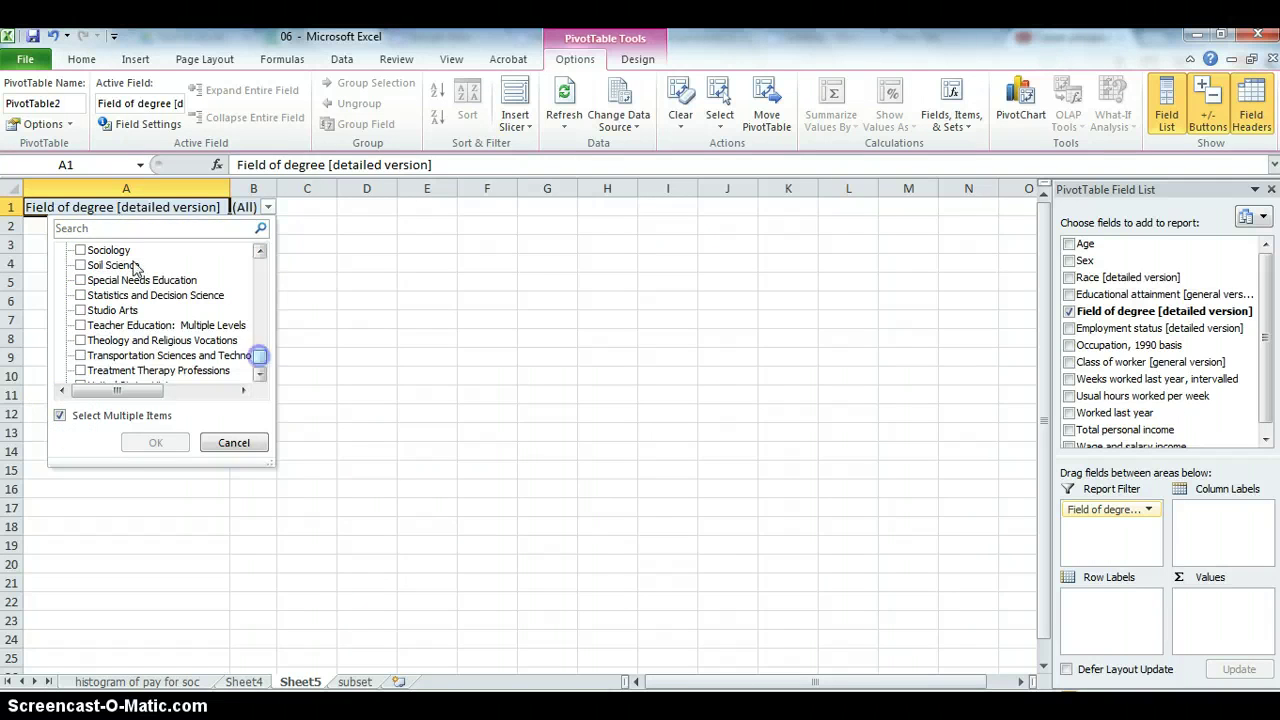
left_click(80, 251)
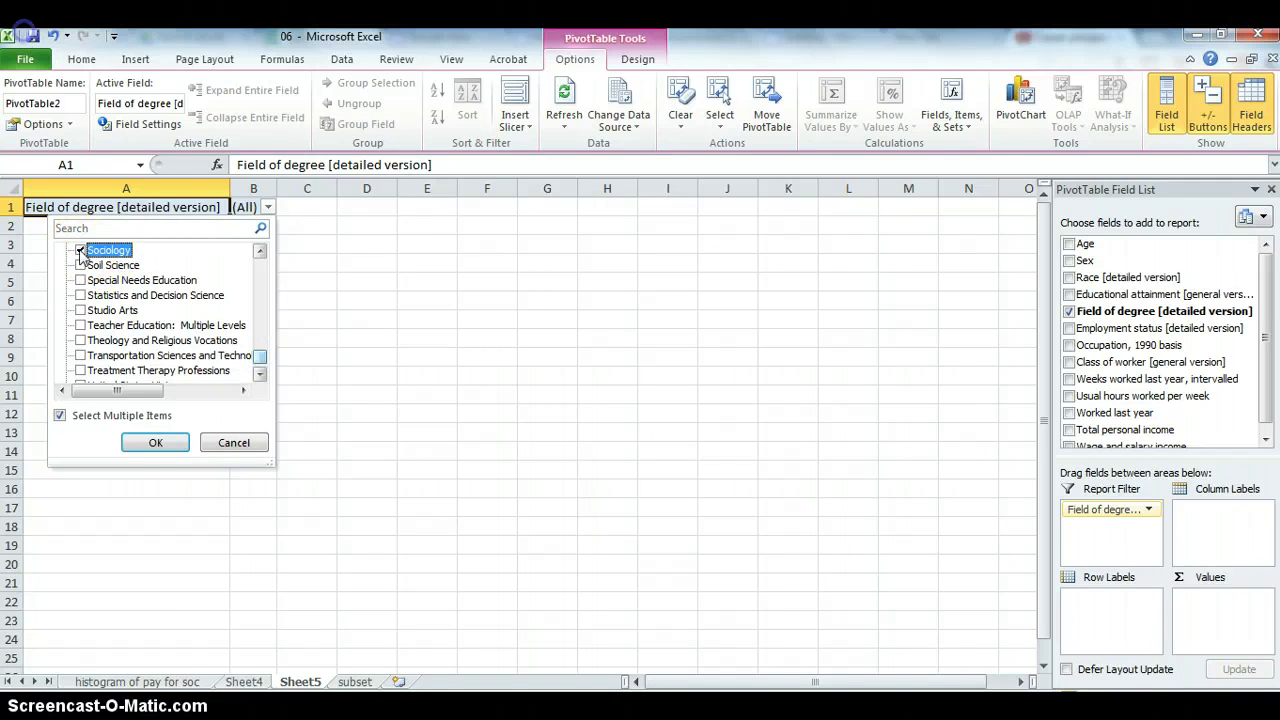
left_click(148, 440)
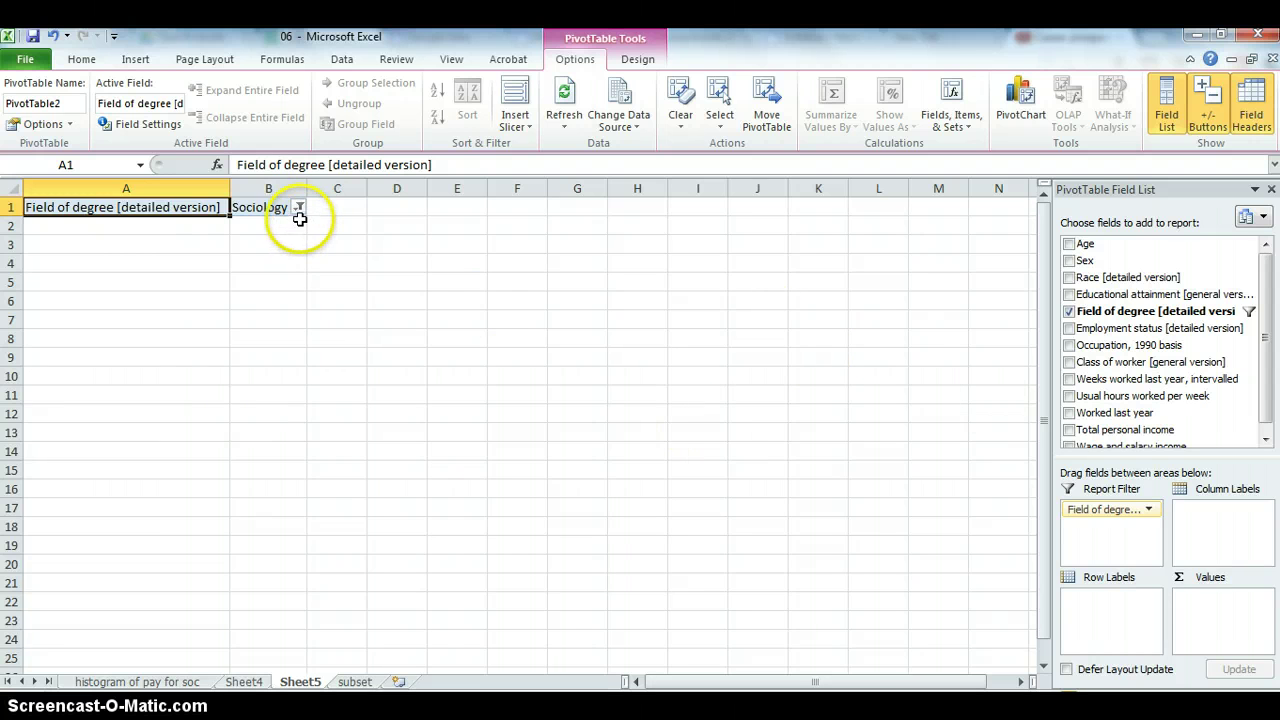
- Add Employment status [detailed version] to the pivot table as both row labels and a count in the values
mouse_move(1267, 380)
left_mouse_down()
mouse_move(1268, 391)
mouse_move(1271, 377)
left_mouse_up()
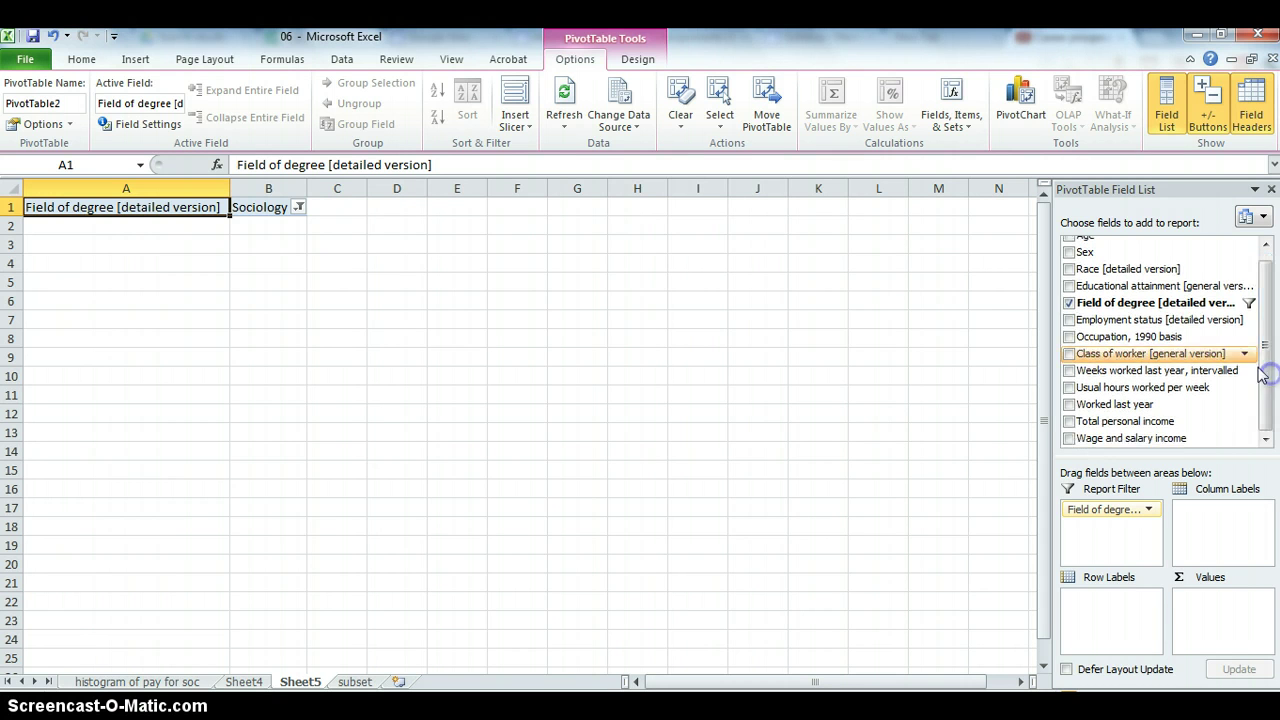
left_click(1187, 309)
mouse_move(1177, 320)
left_mouse_down()
mouse_move(1149, 366)
mouse_move(1135, 605)
left_mouse_up()
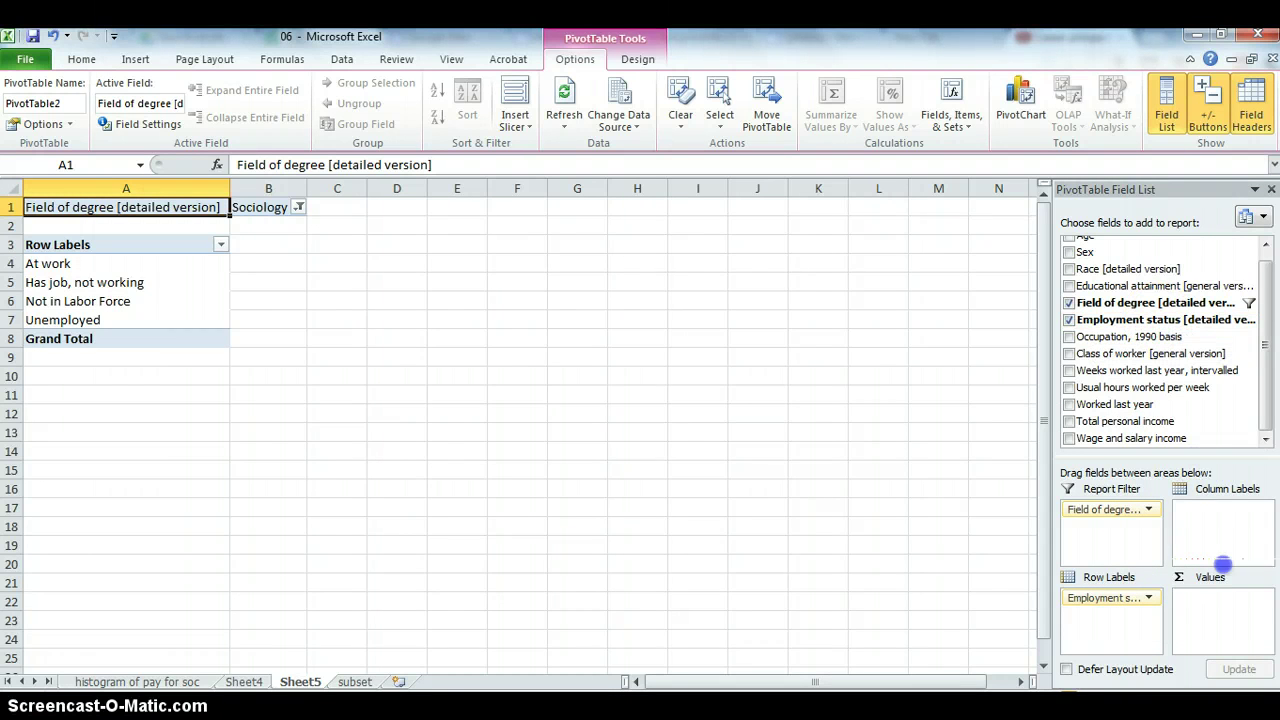
left_click_drag(1222, 566, 1235, 599)
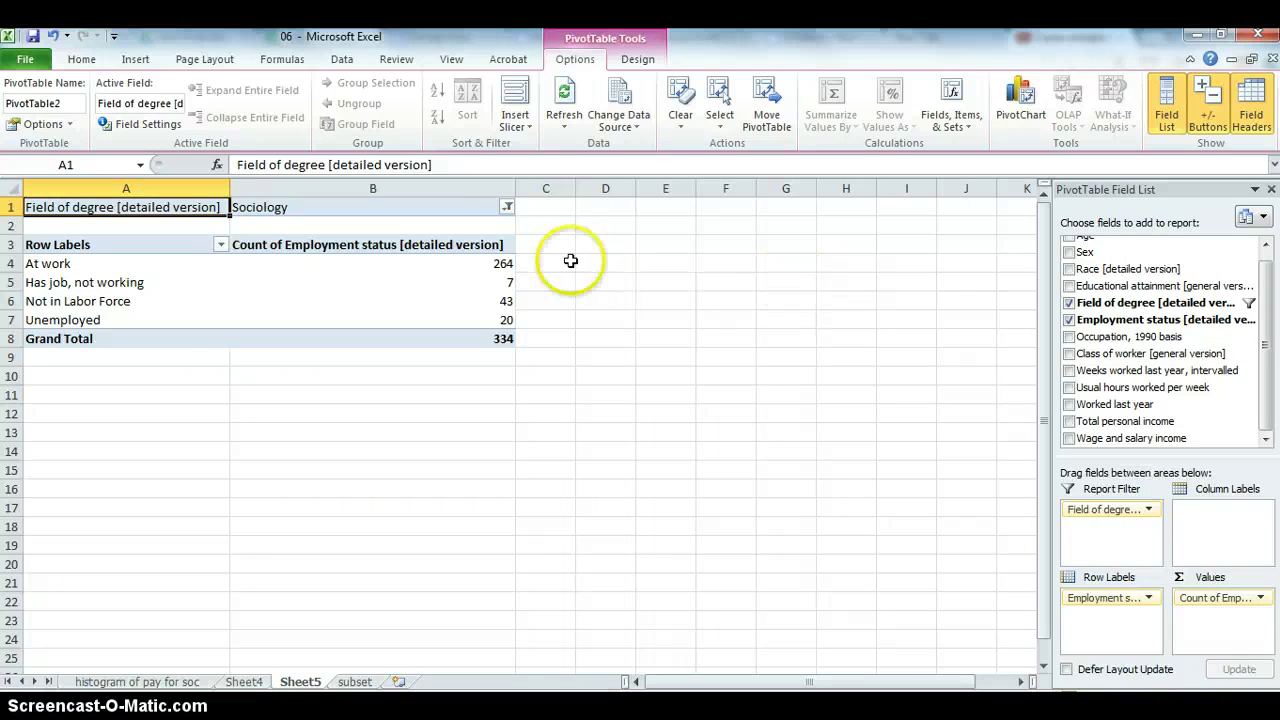
- Check which summary function the pivot table uses for the employment status values
left_click_drag(487, 263, 485, 318)
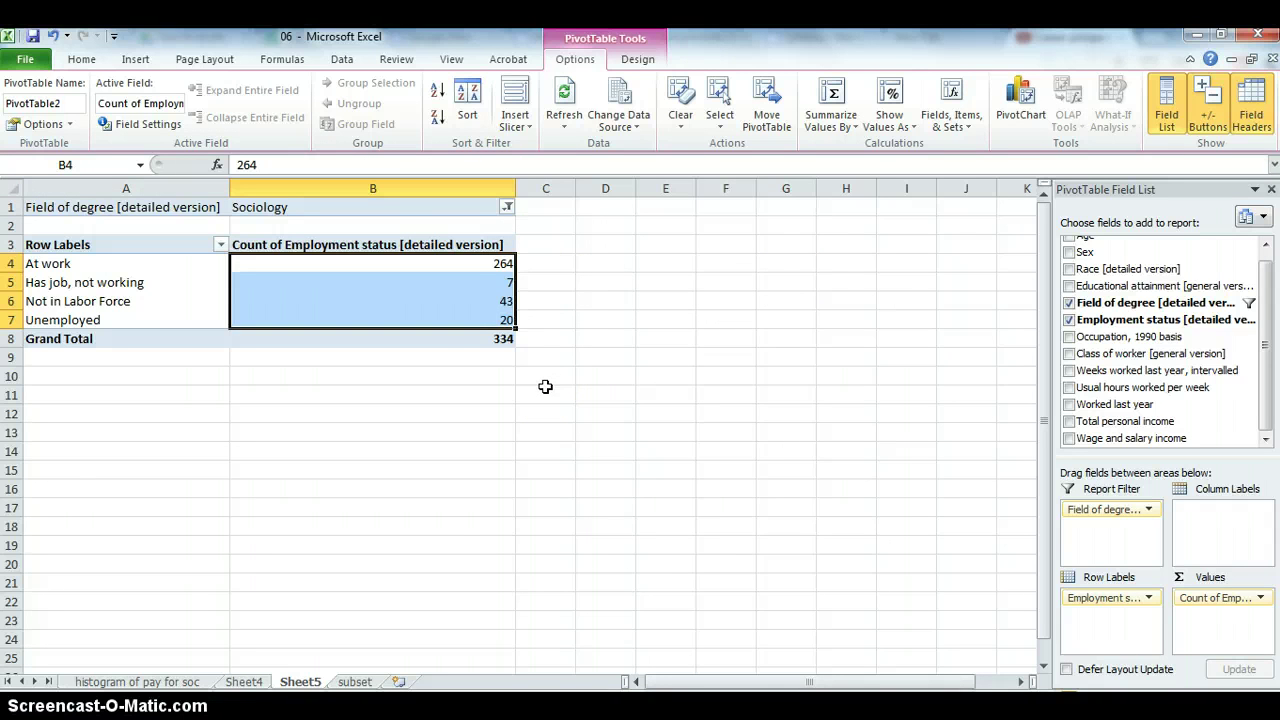
left_click(437, 270)
right_click(441, 268)
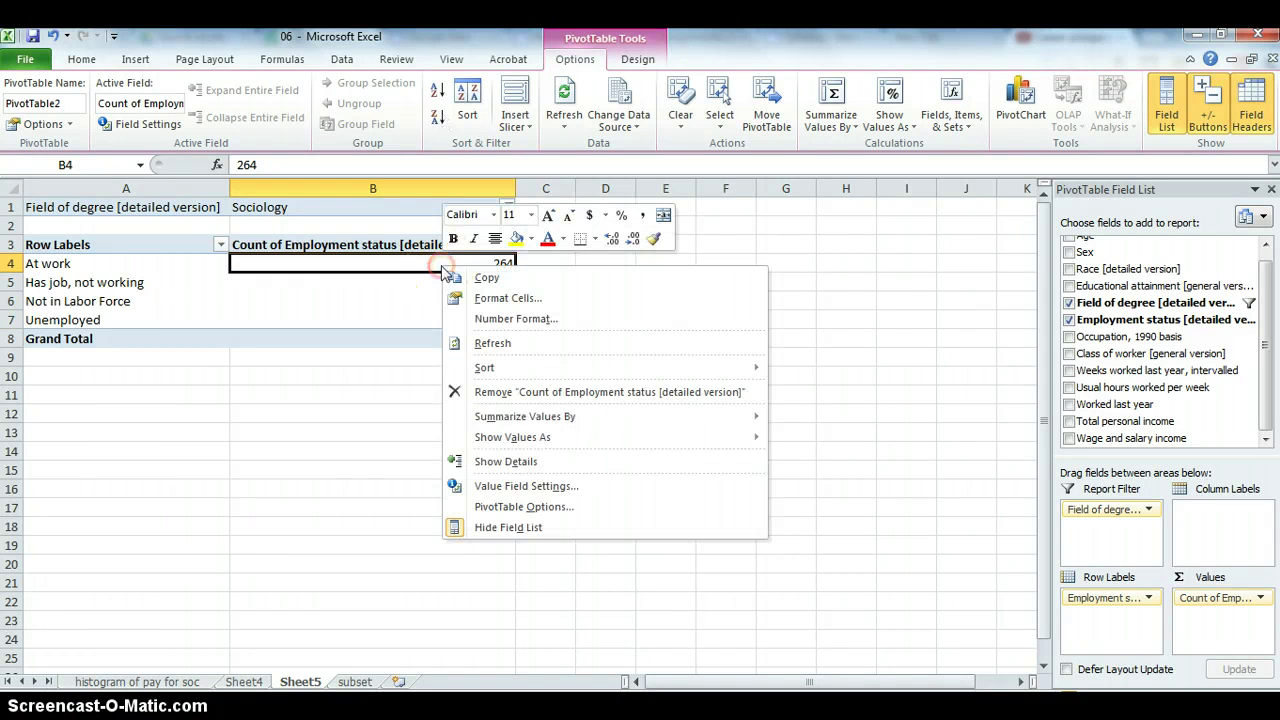
mouse_move(519, 420)
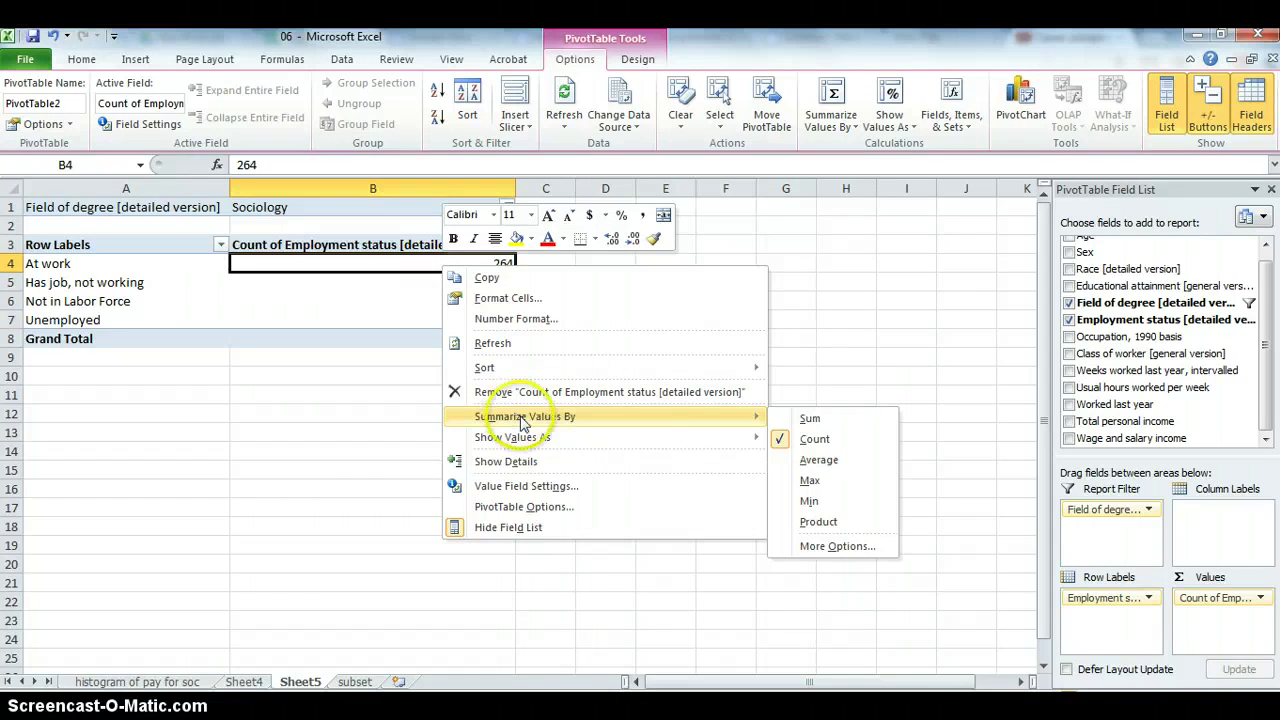
left_click(365, 265)
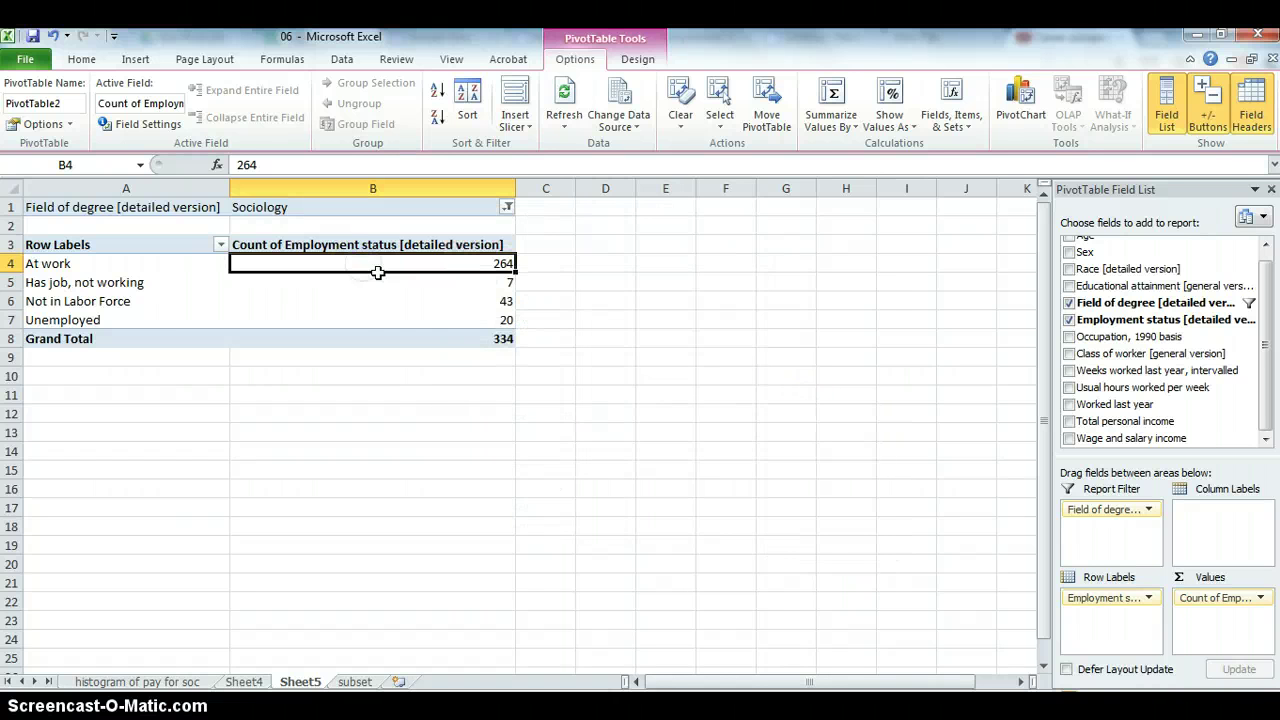
- Narrow column B, which holds the employment status counts, slightly
left_click(386, 281)
left_click_drag(515, 188, 465, 188)
left_click(388, 340)
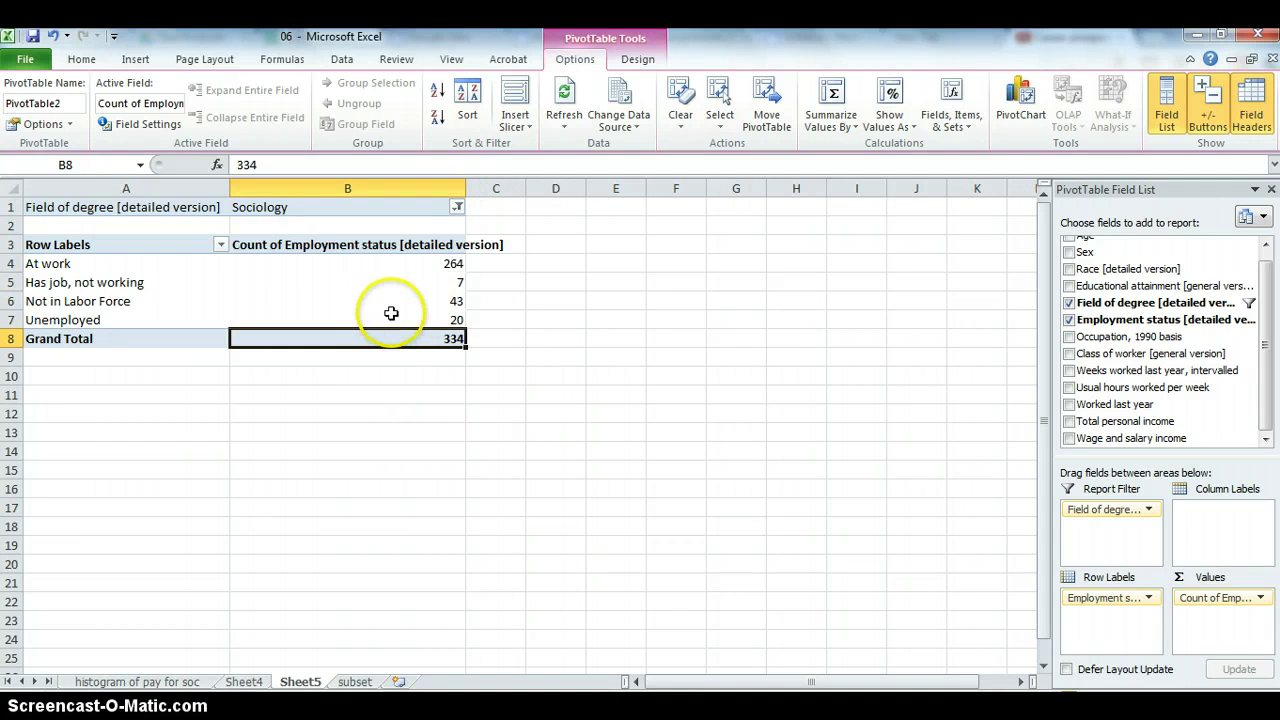
- Examine the counts of sociology majors at work, not in the labor force and unemployed
left_click(395, 265)
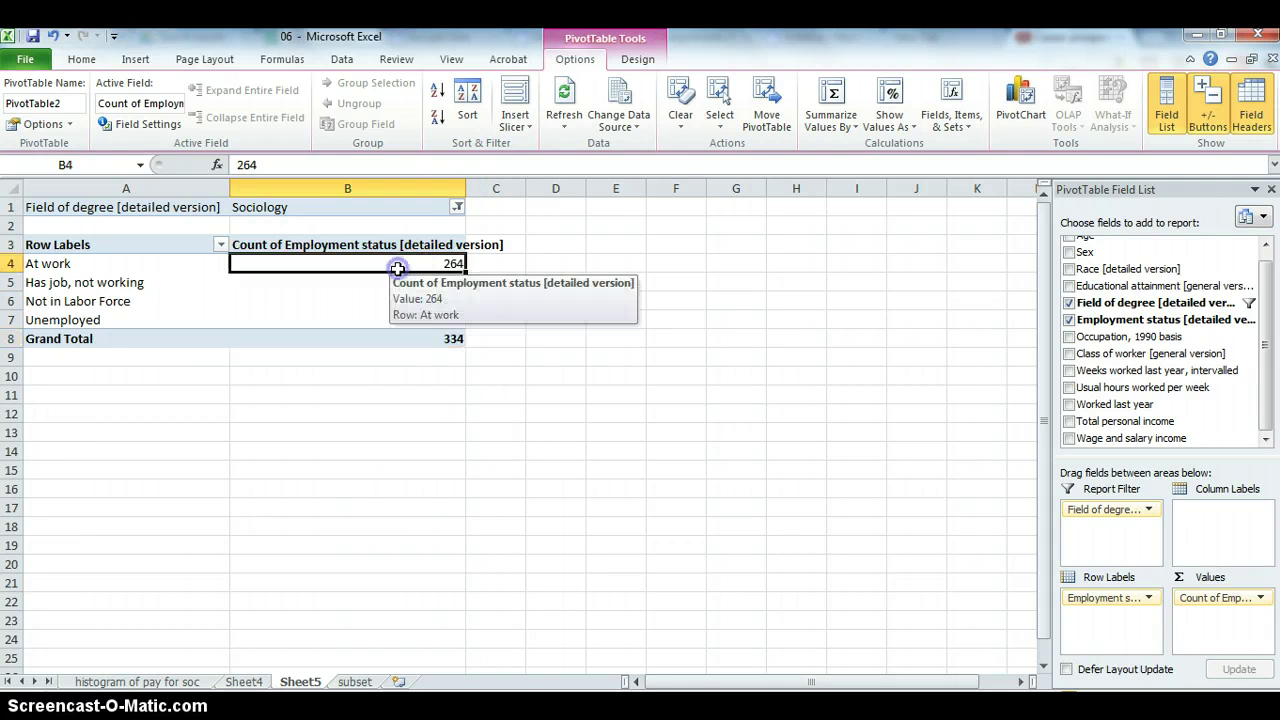
left_click(362, 299)
left_click(375, 265)
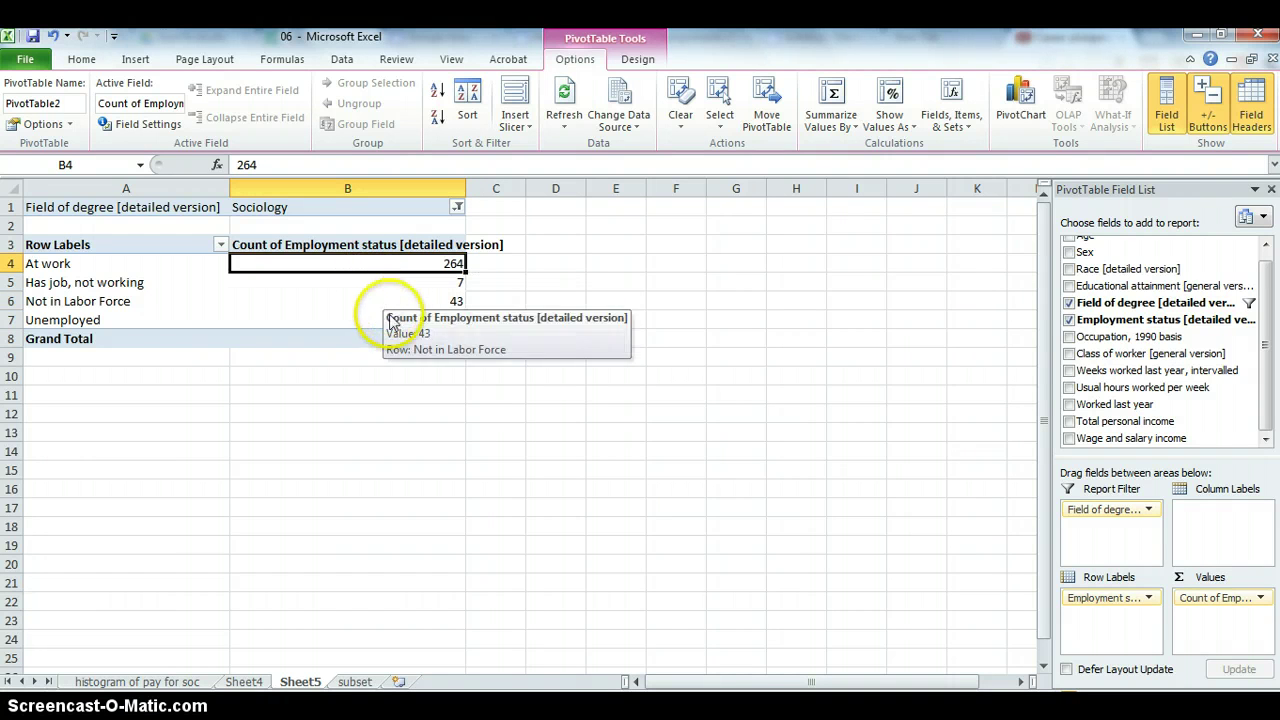
left_click(381, 321)
left_click(183, 320)
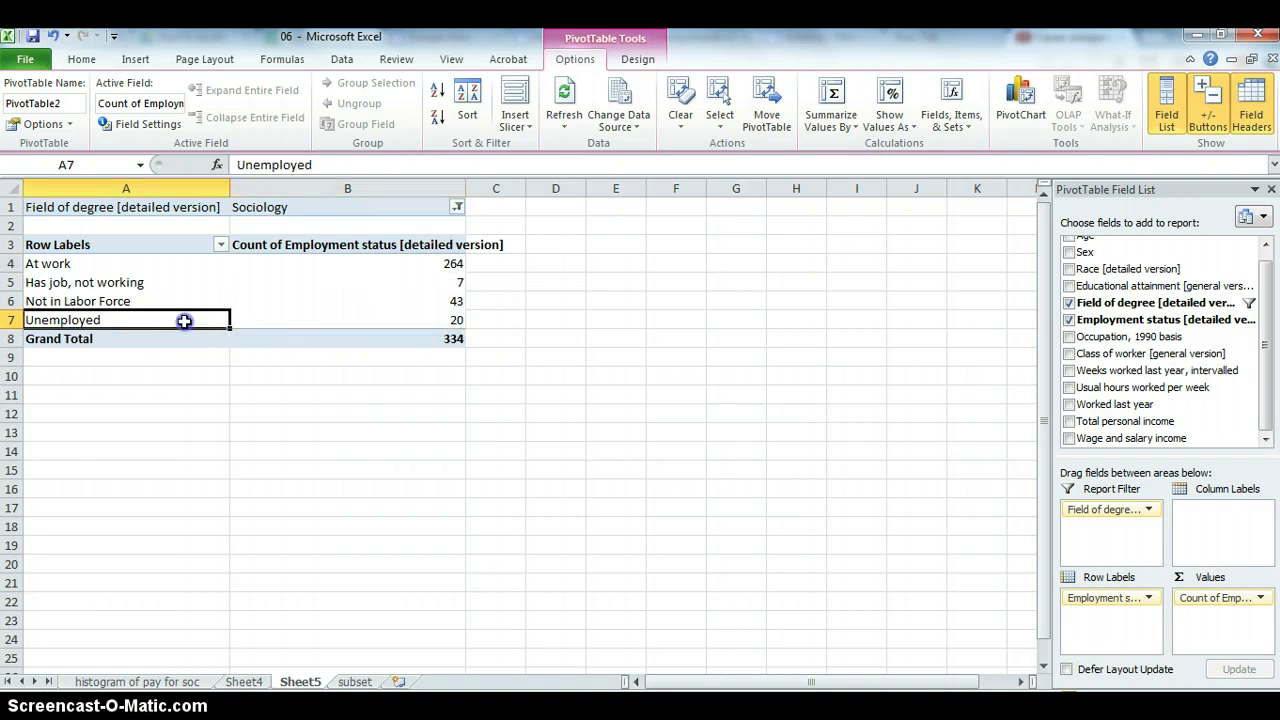
left_click(280, 320)
left_click(347, 298)
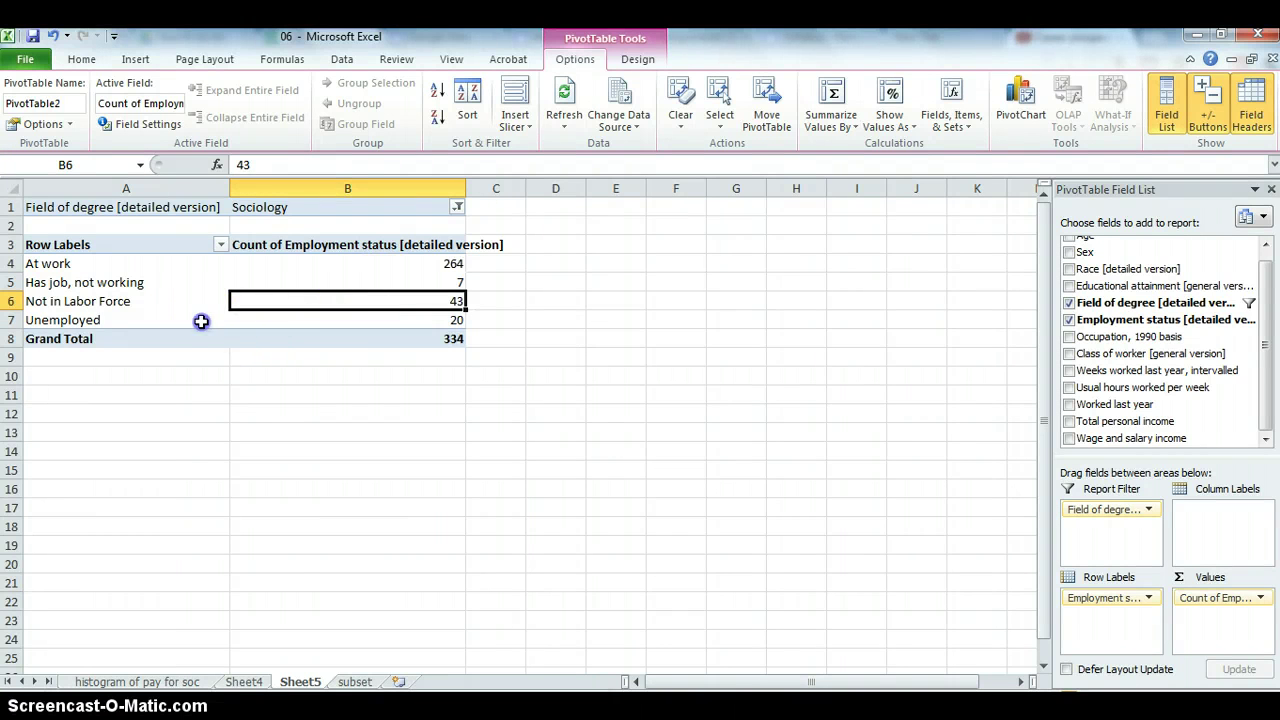
- Narrow column B, which holds the employment status counts, further
left_click(245, 320)
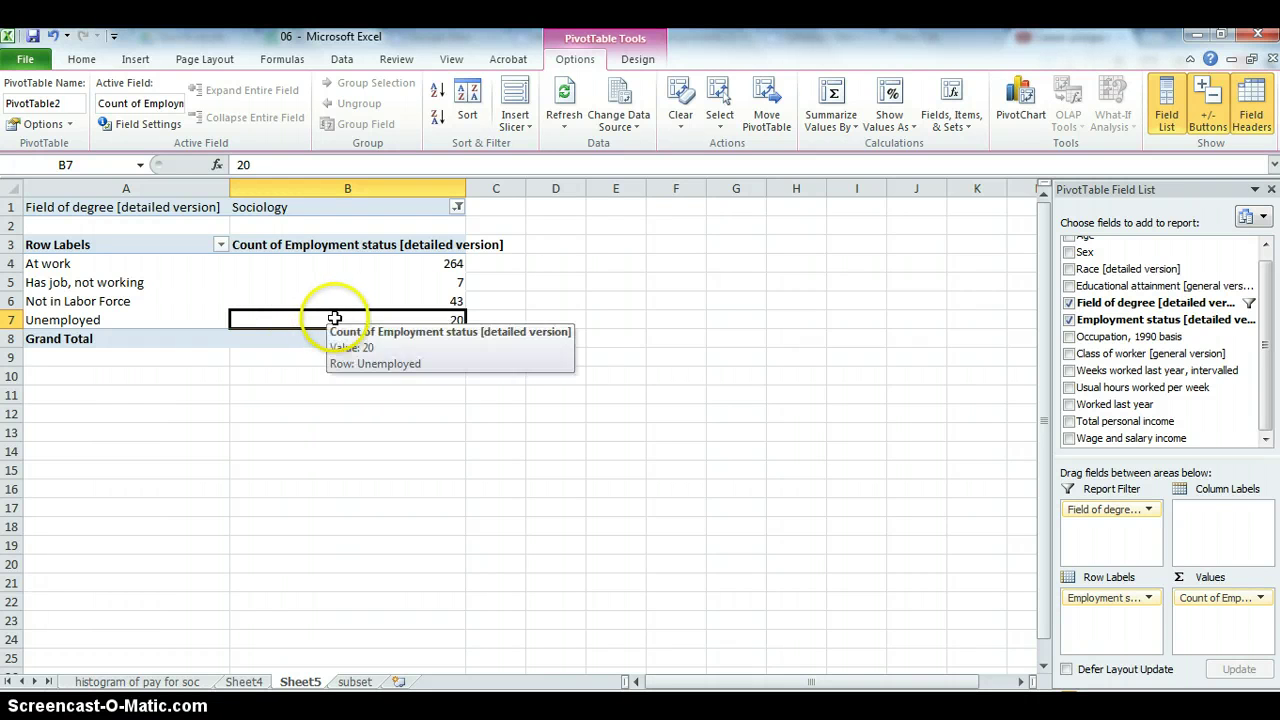
left_click_drag(465, 188, 425, 187)
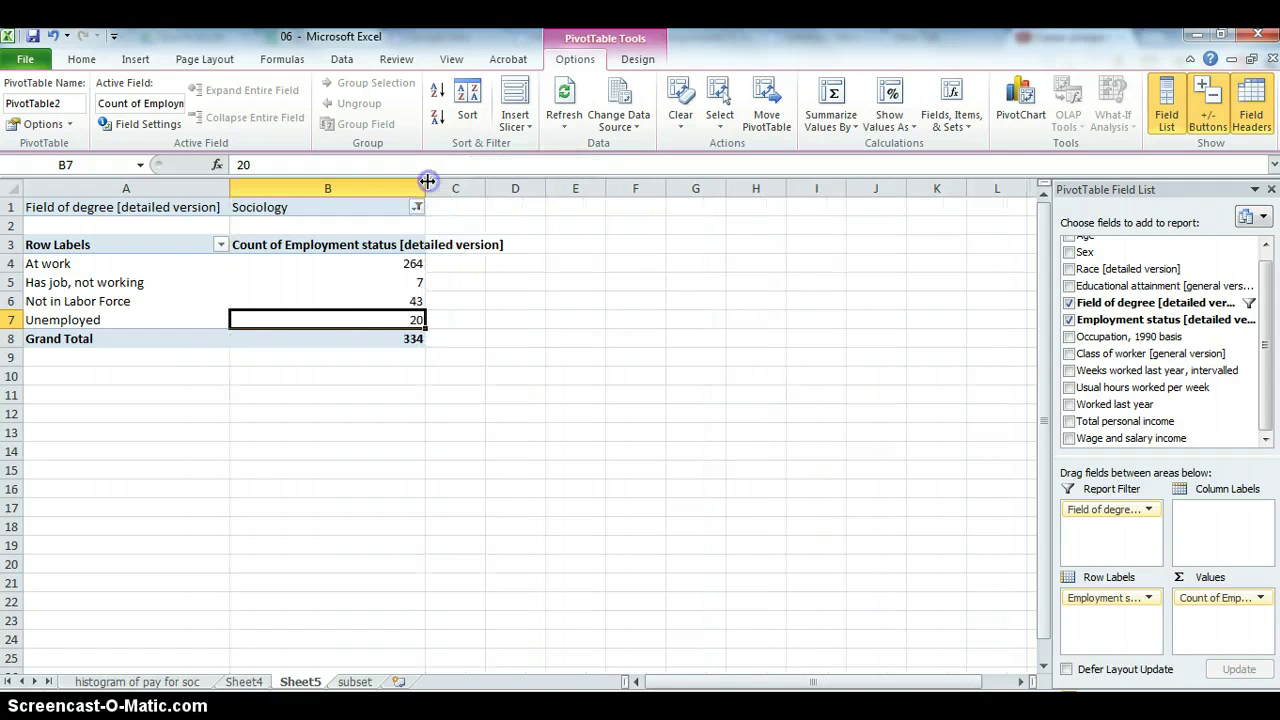
- Examine the count of sociology majors in each employment status against the grand total
left_click(409, 301)
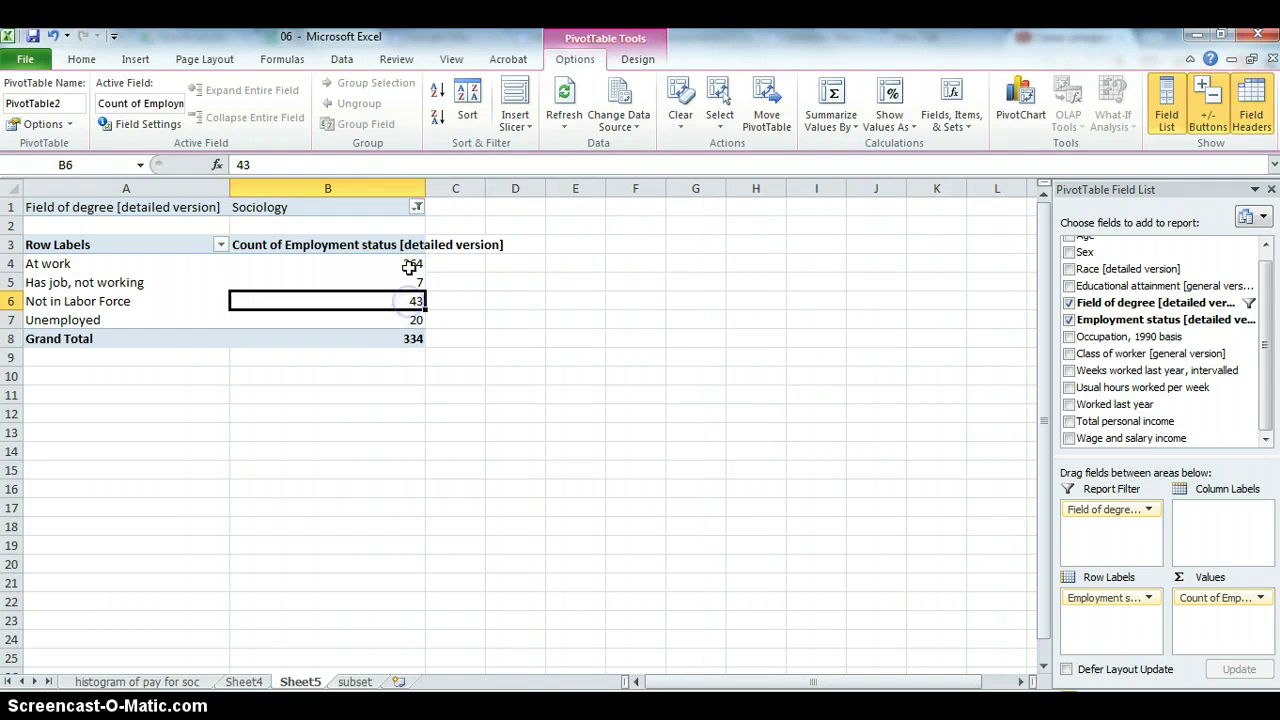
left_click(409, 266)
left_click(409, 301)
left_click(410, 318)
left_click(410, 301)
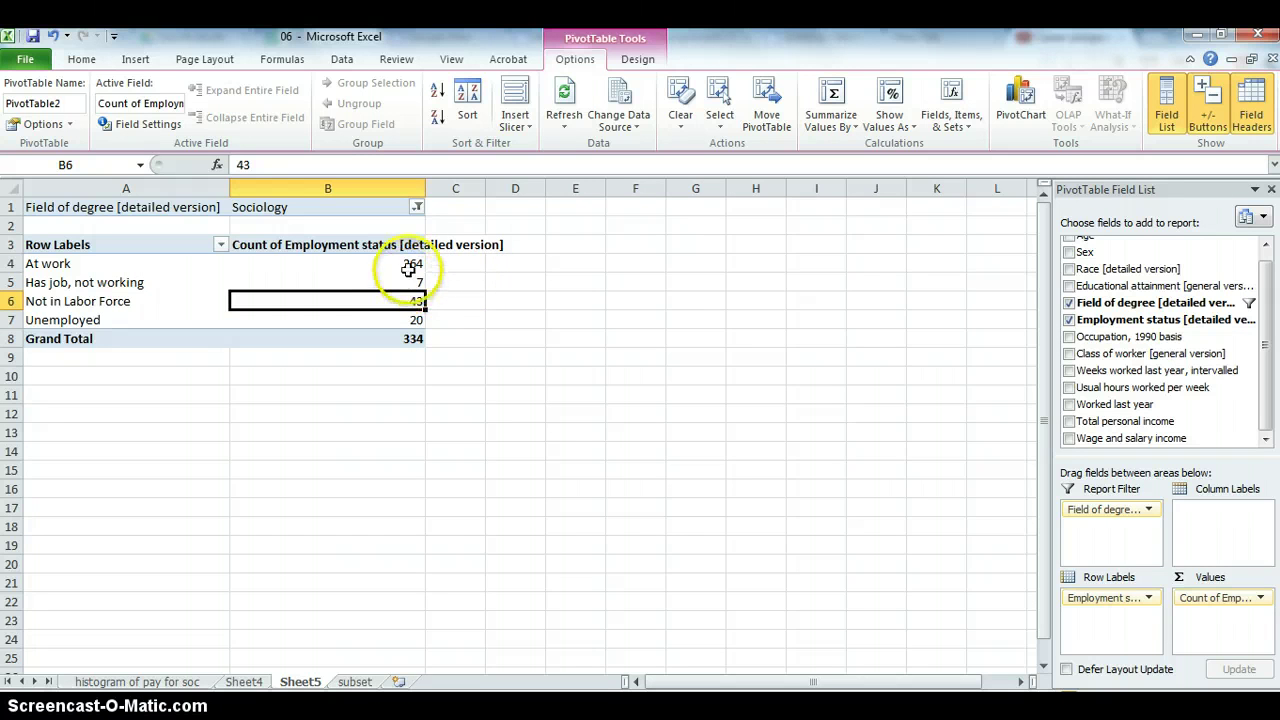
left_click_drag(412, 282, 411, 320)
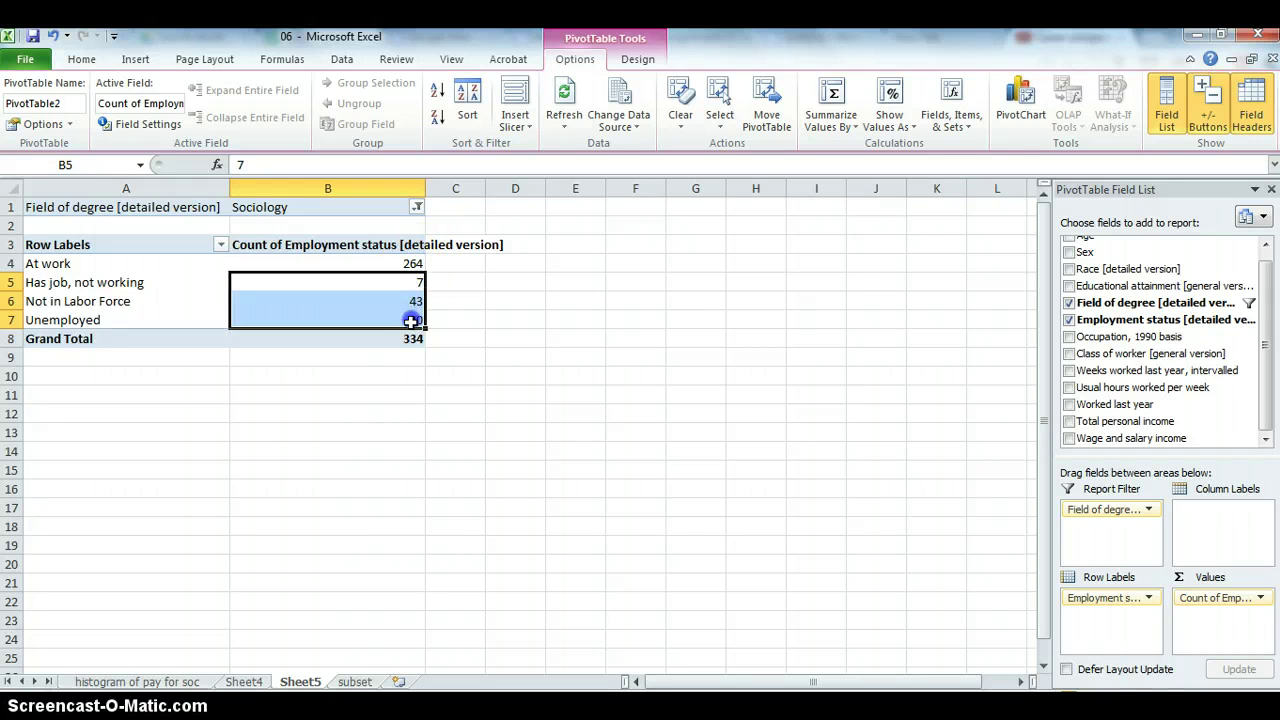
left_click(406, 252)
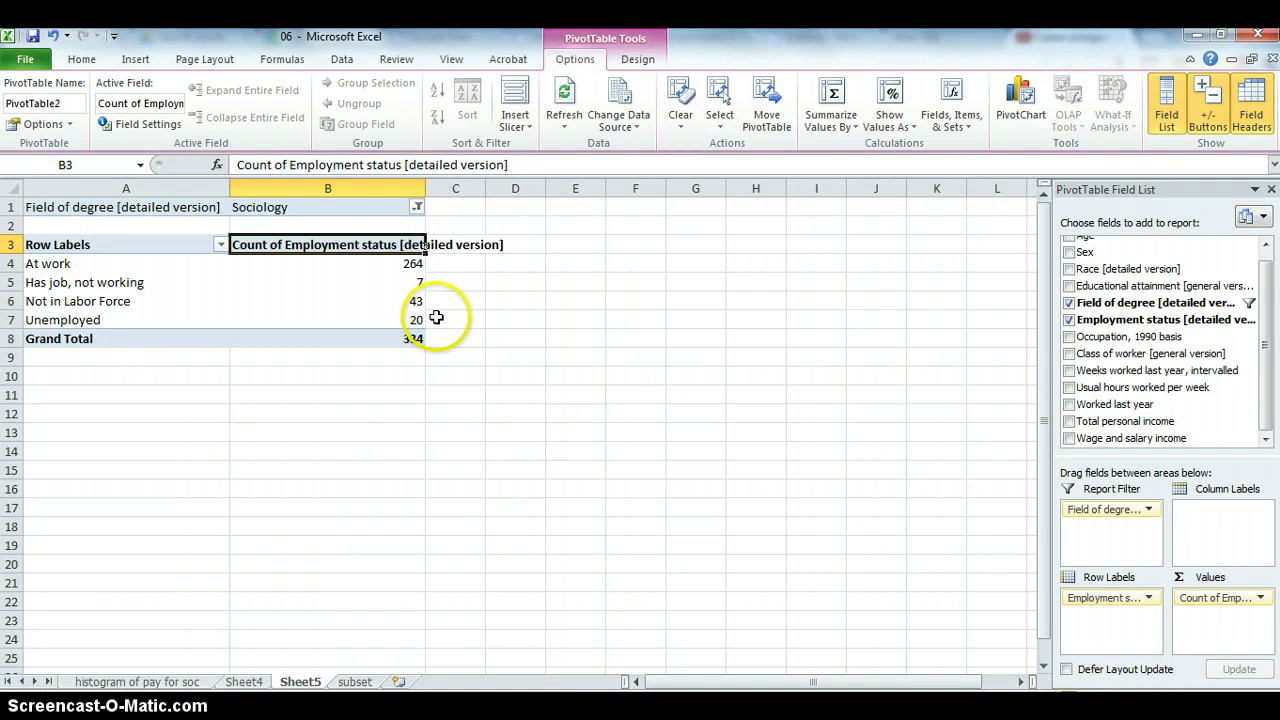
left_click(412, 338)
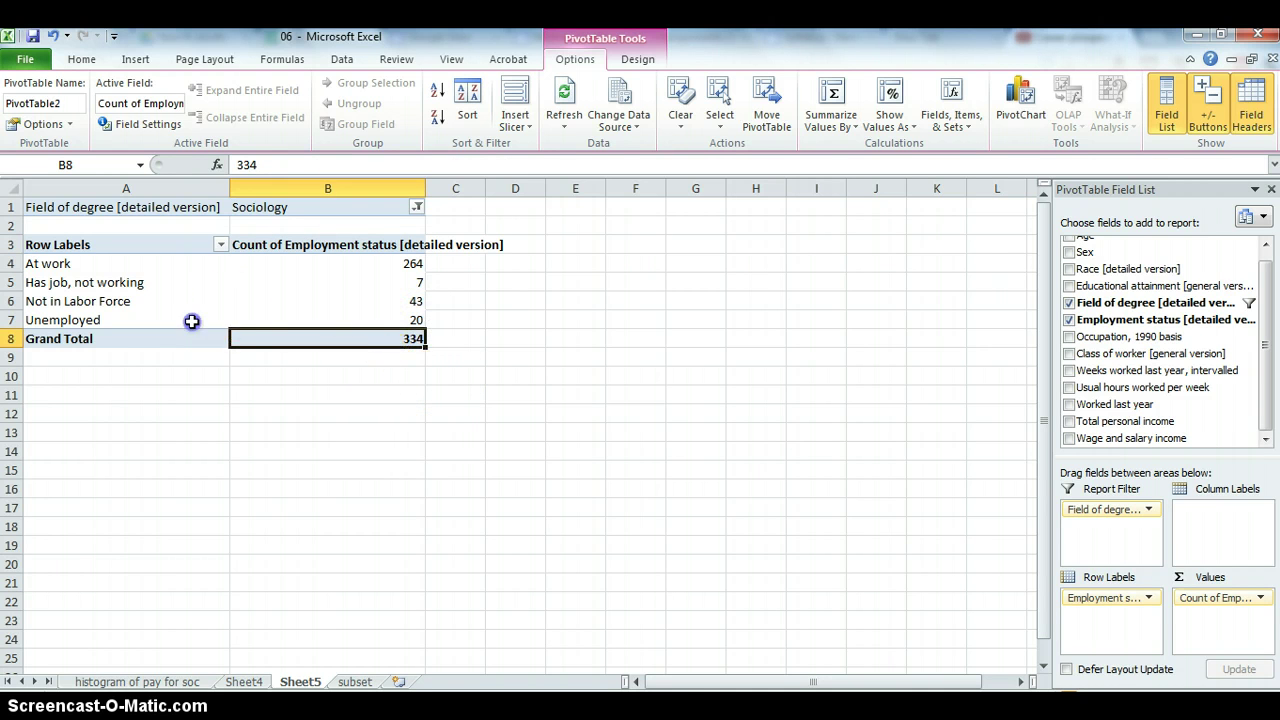
left_click(280, 318)
left_click(335, 334)
mouse_move(358, 320)
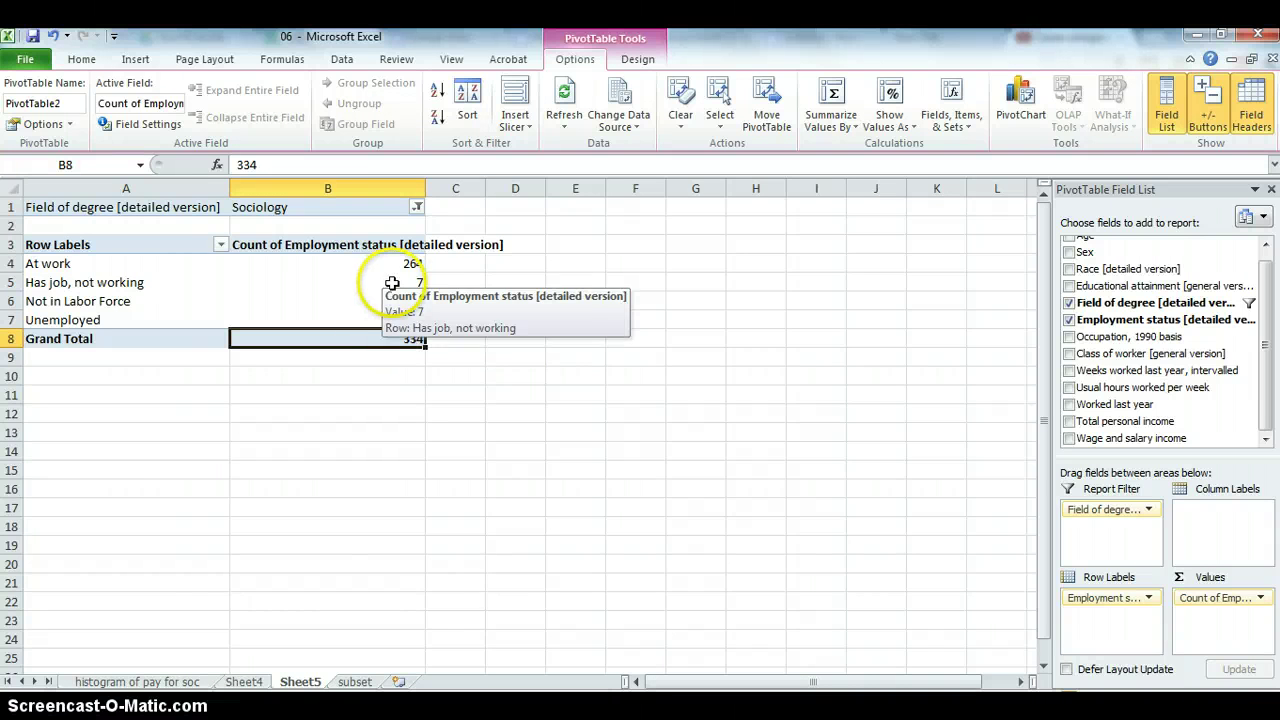
left_click_drag(405, 262, 400, 305)
left_click(400, 303)
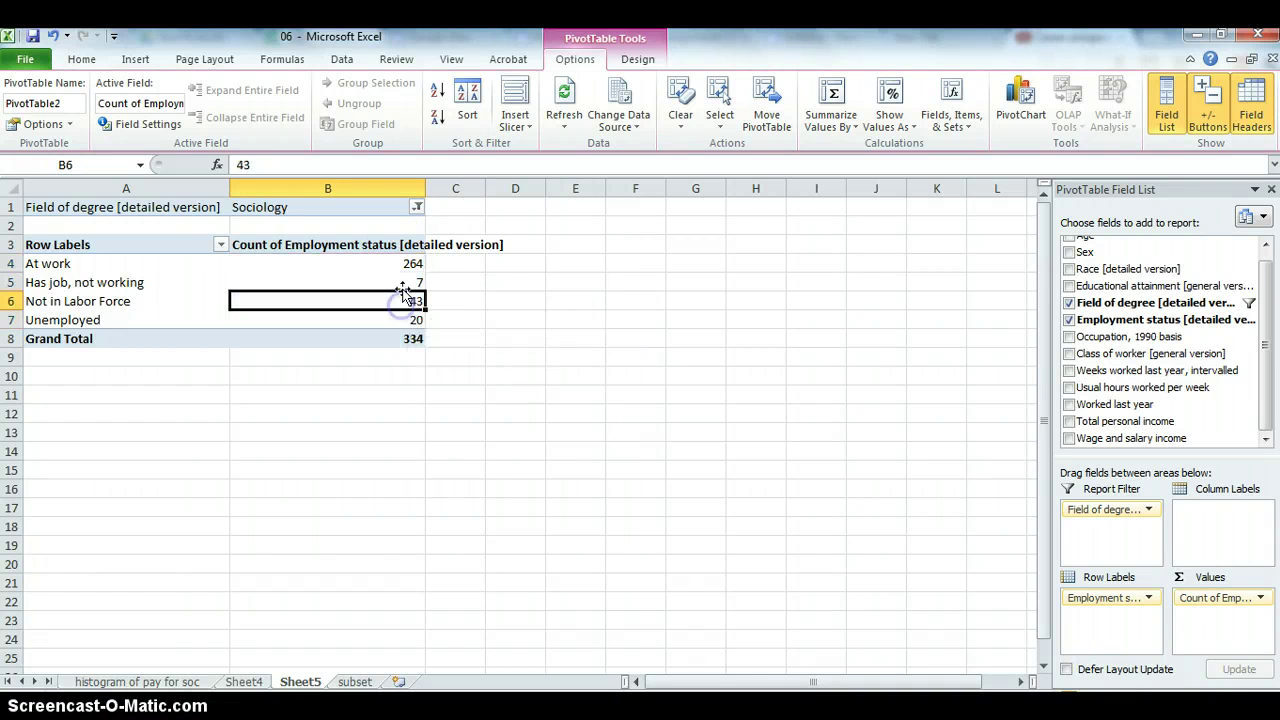
left_click(403, 284)
left_click(443, 287)
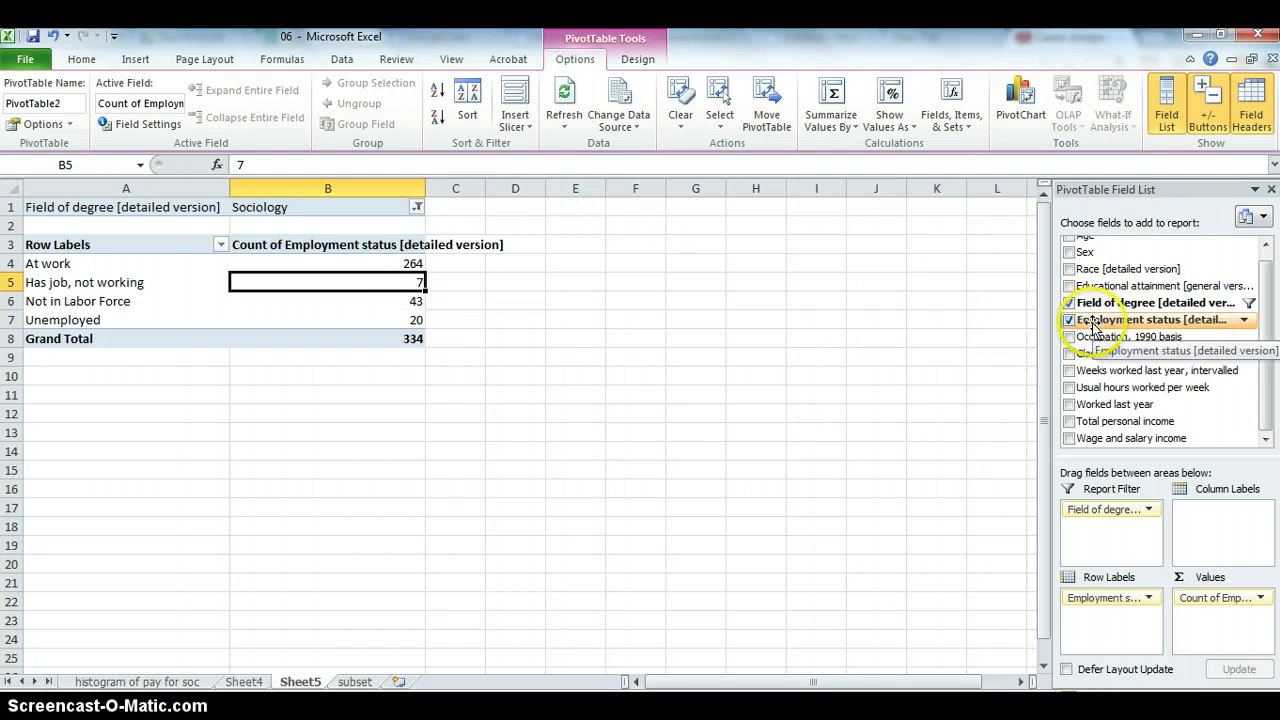
- Add Employment status [detailed version] to the pivot table values a second time, as another count beside the first
left_click_drag(1094, 322, 1110, 337)
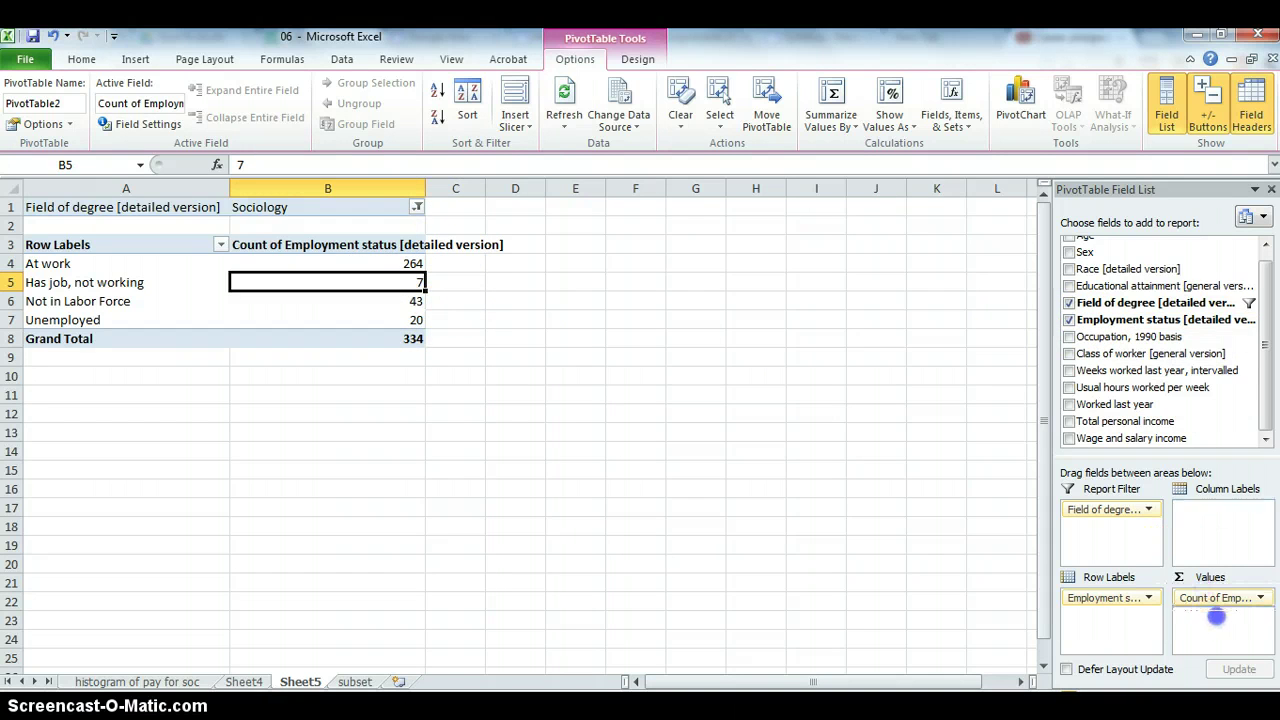
left_click_drag(1224, 627, 1224, 622)
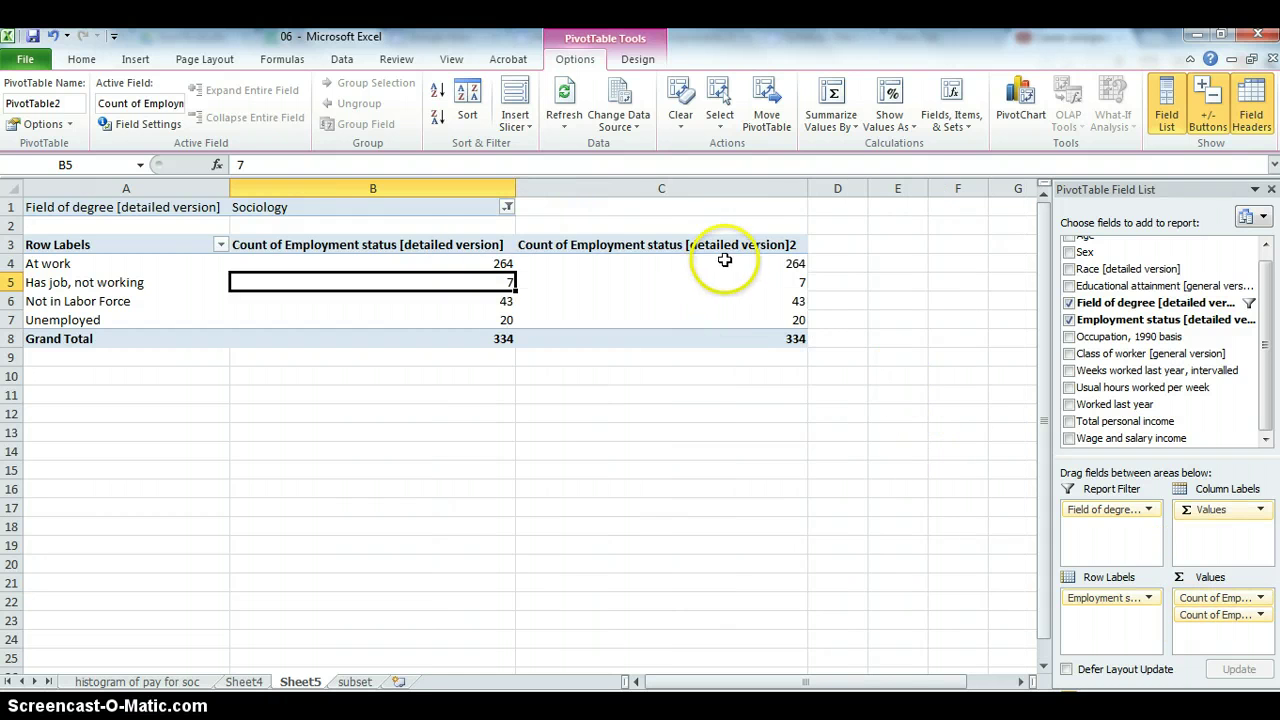
left_click(486, 262)
left_click(553, 265)
left_click(483, 266)
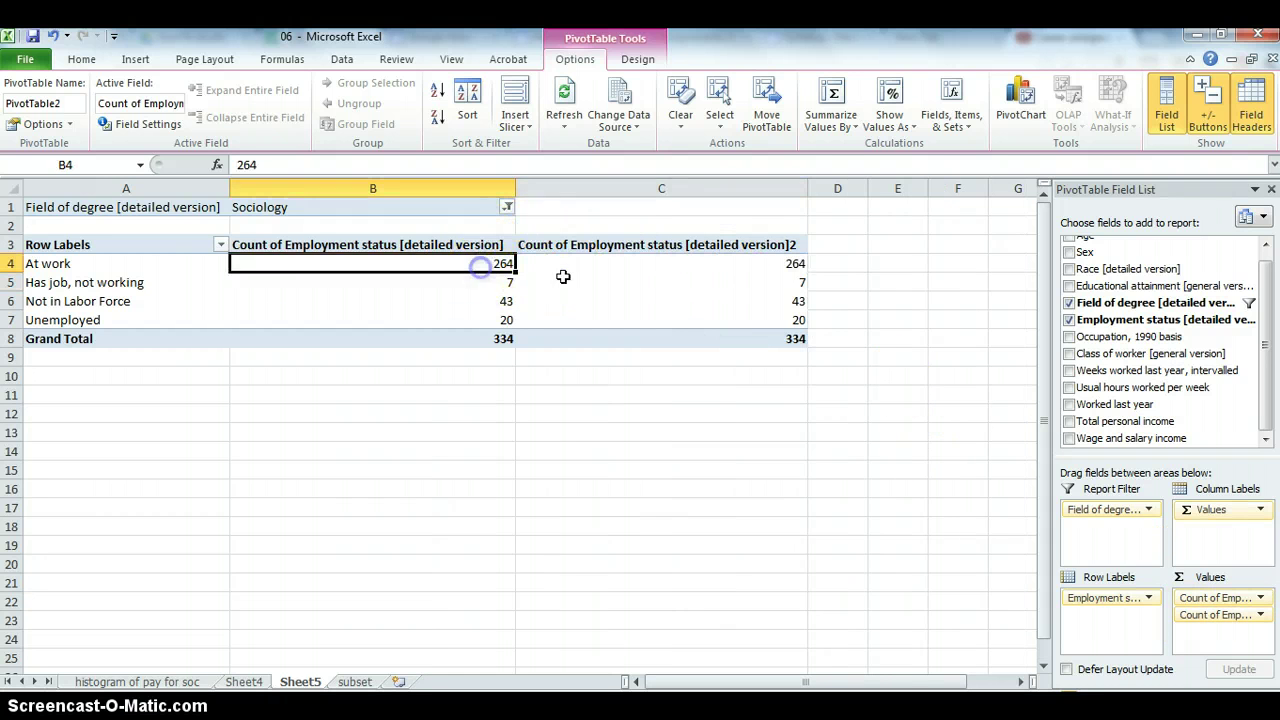
left_click(571, 280)
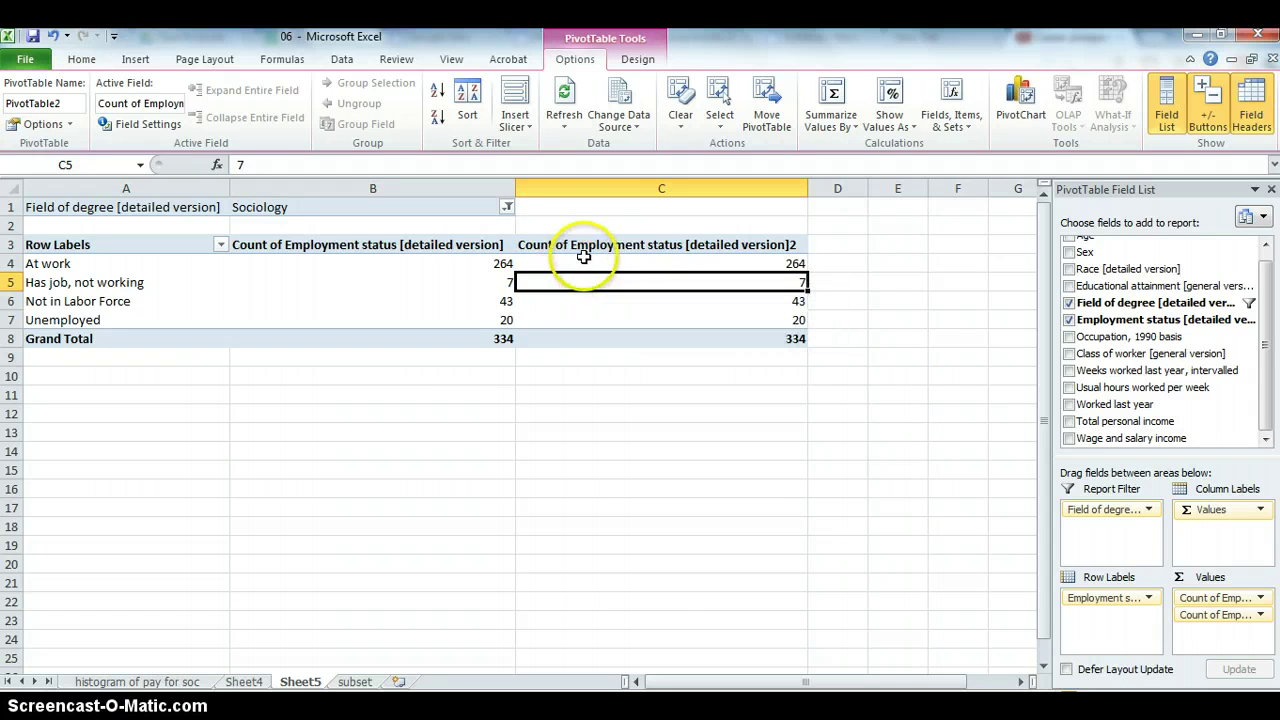
- Show the second employment status count in column C as % of Column Total and narrow that column
left_click_drag(586, 250, 600, 294)
left_click(622, 243)
left_click_drag(622, 243, 663, 326)
left_click(650, 312)
left_click(652, 280)
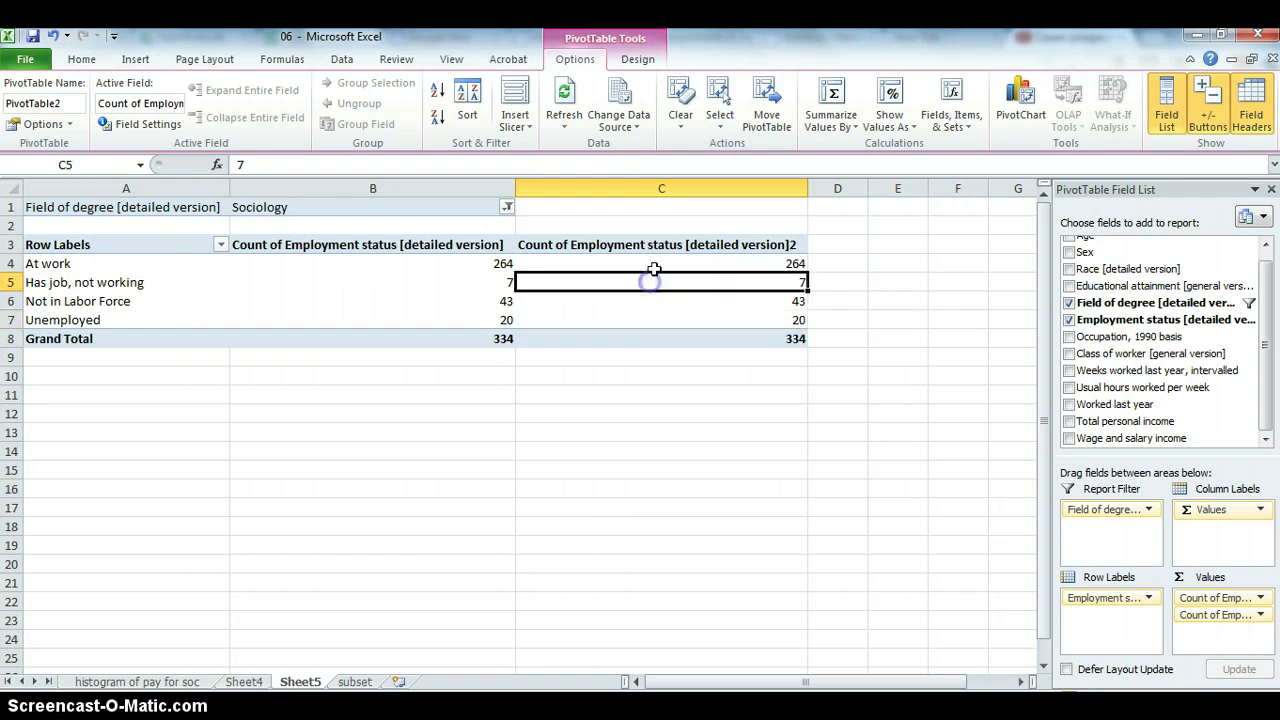
left_click(652, 262)
left_click(651, 285)
right_click(653, 286)
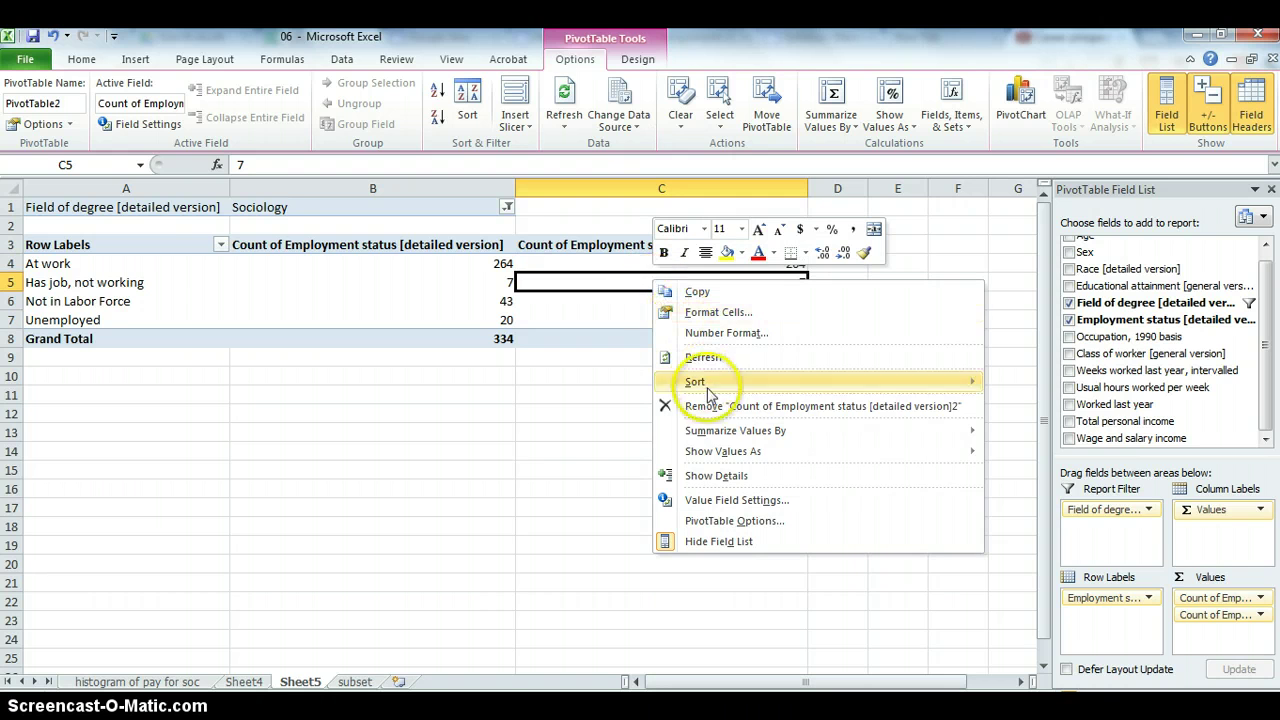
mouse_move(727, 456)
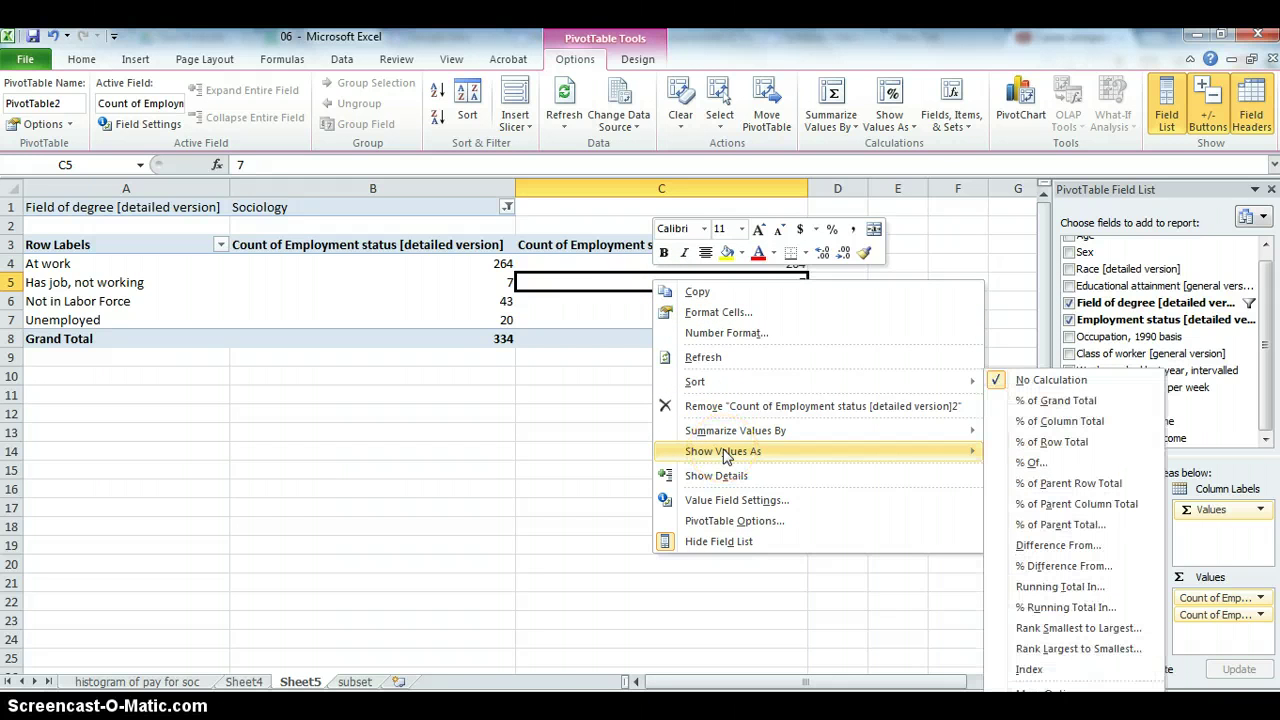
left_click(1030, 421)
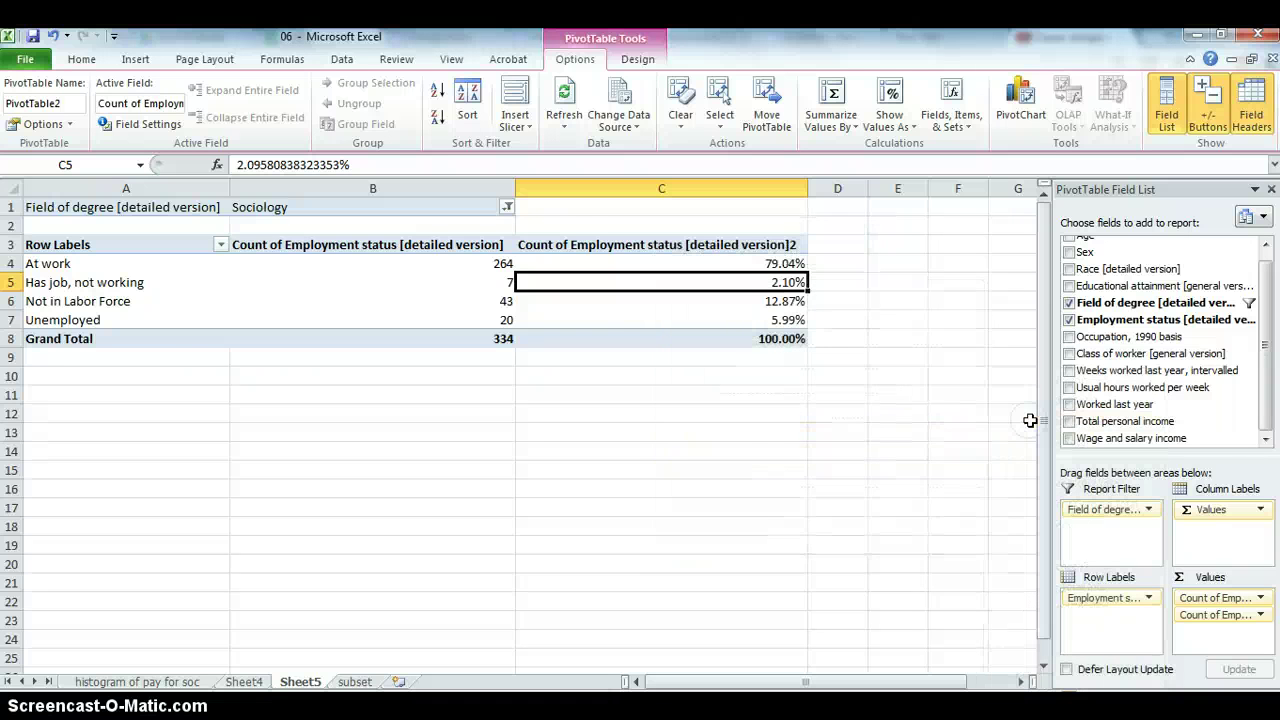
left_click_drag(808, 189, 688, 187)
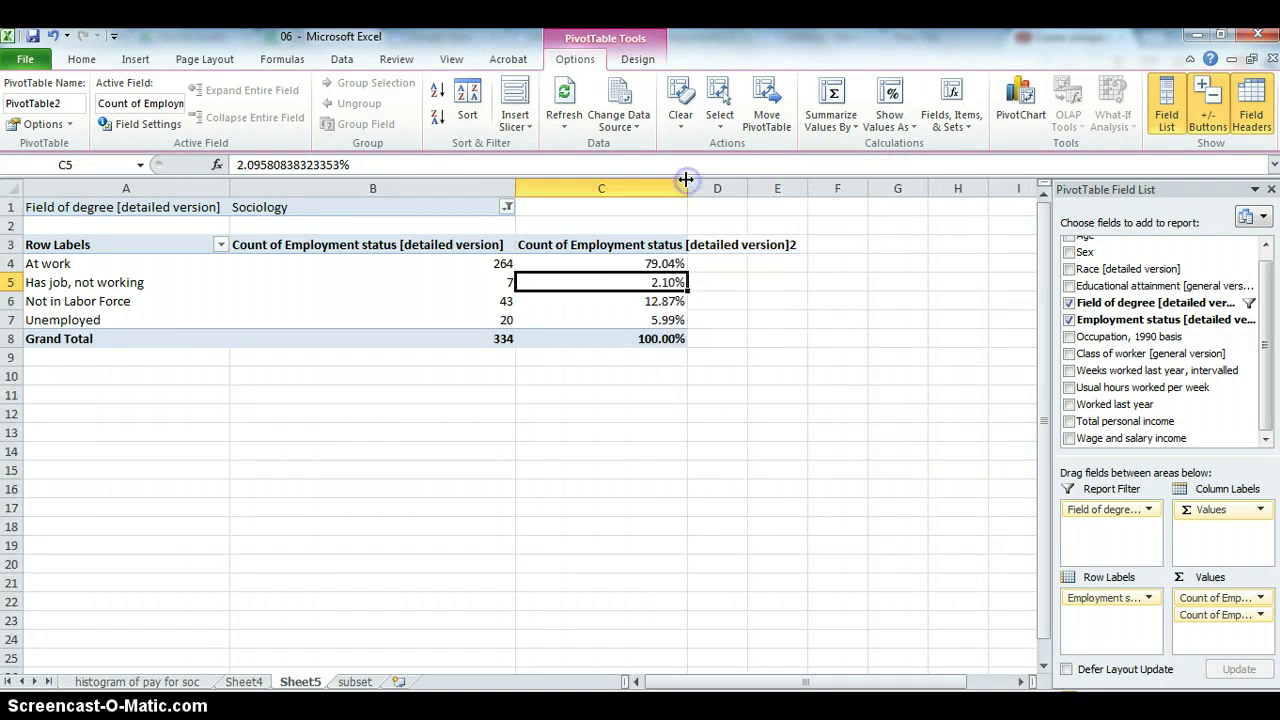
- Compare the employment status percentages with their counts and the grand total, focusing on the At work row
left_click(630, 261)
left_click_drag(630, 261, 600, 318)
left_click(601, 293)
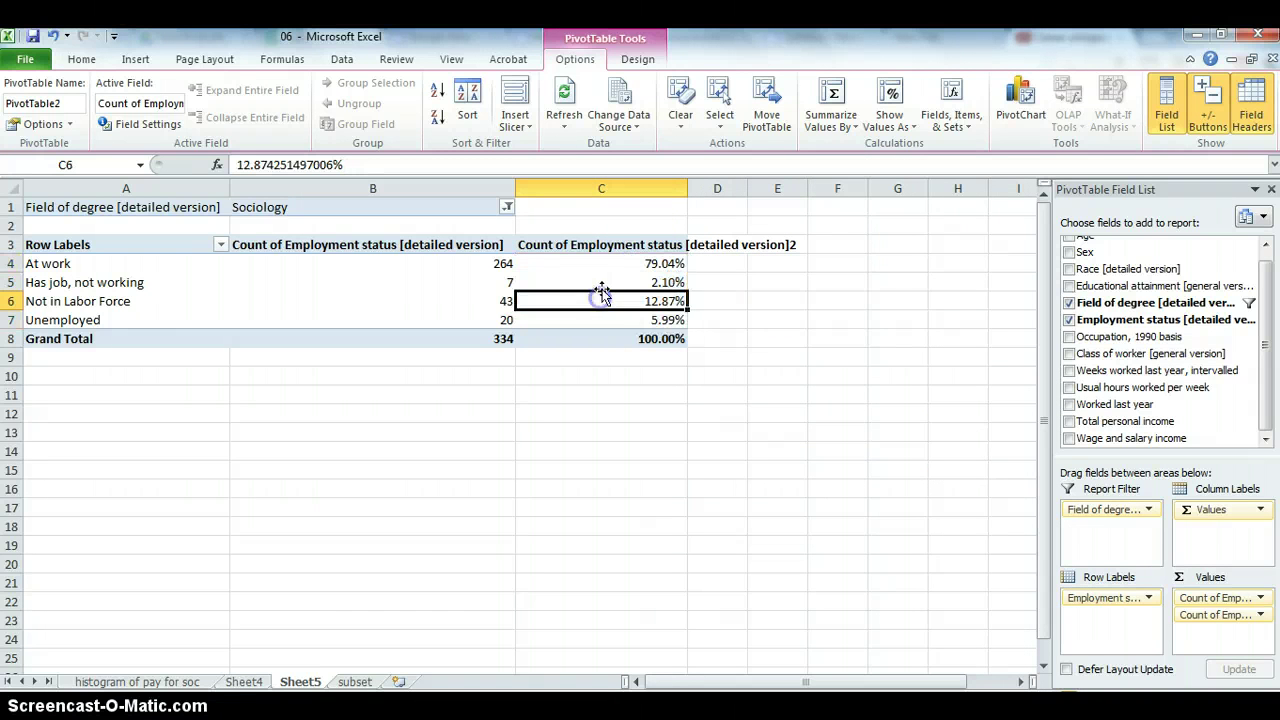
left_click(590, 264)
left_click(495, 263)
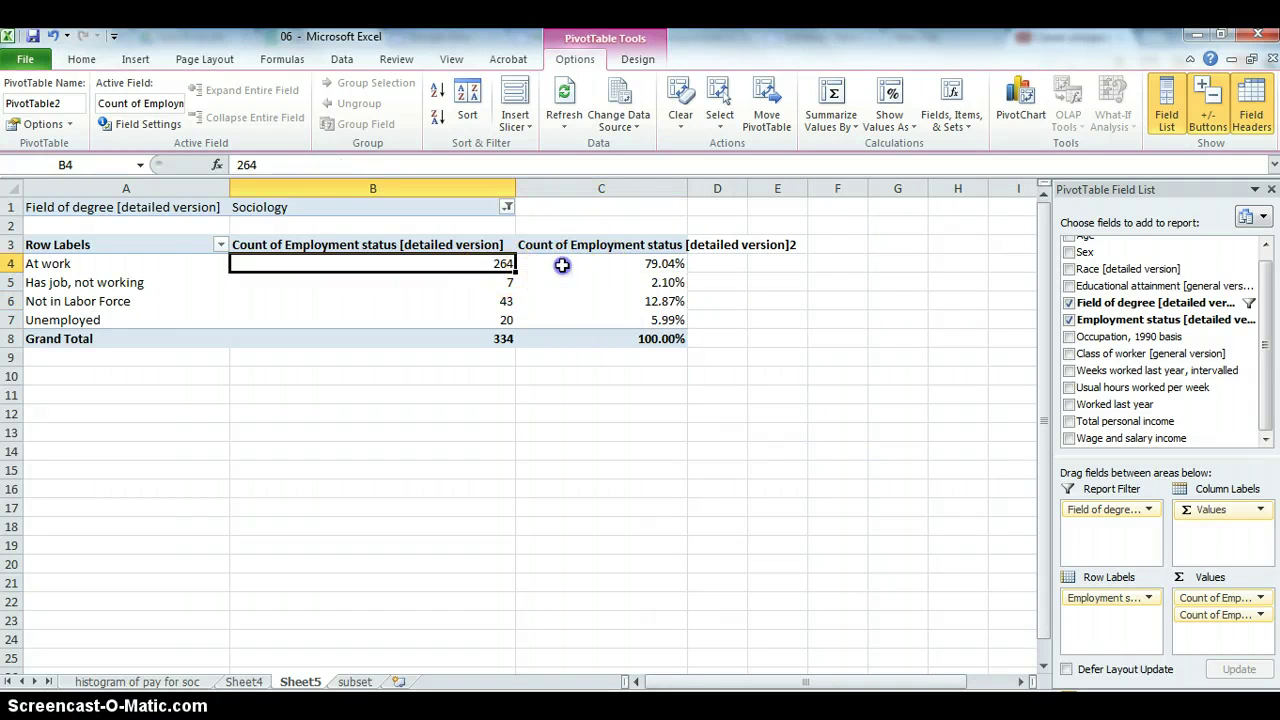
left_click(562, 264)
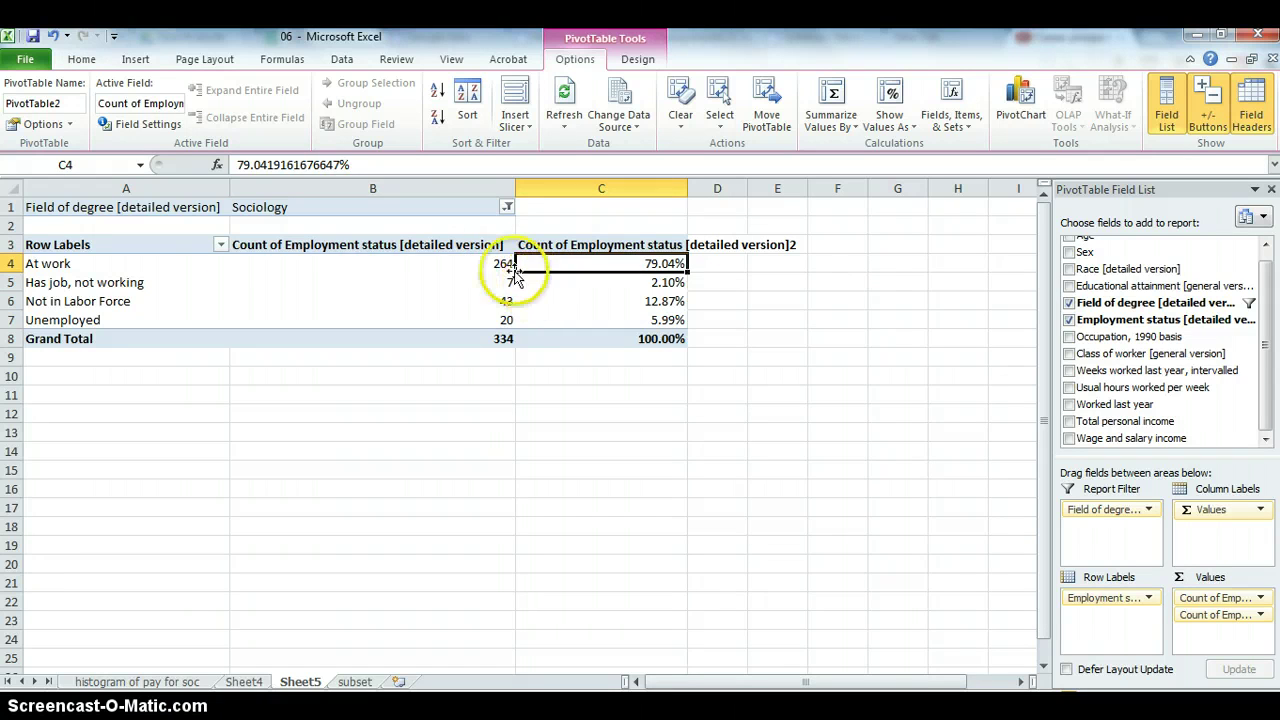
left_click(500, 264)
left_click(504, 338)
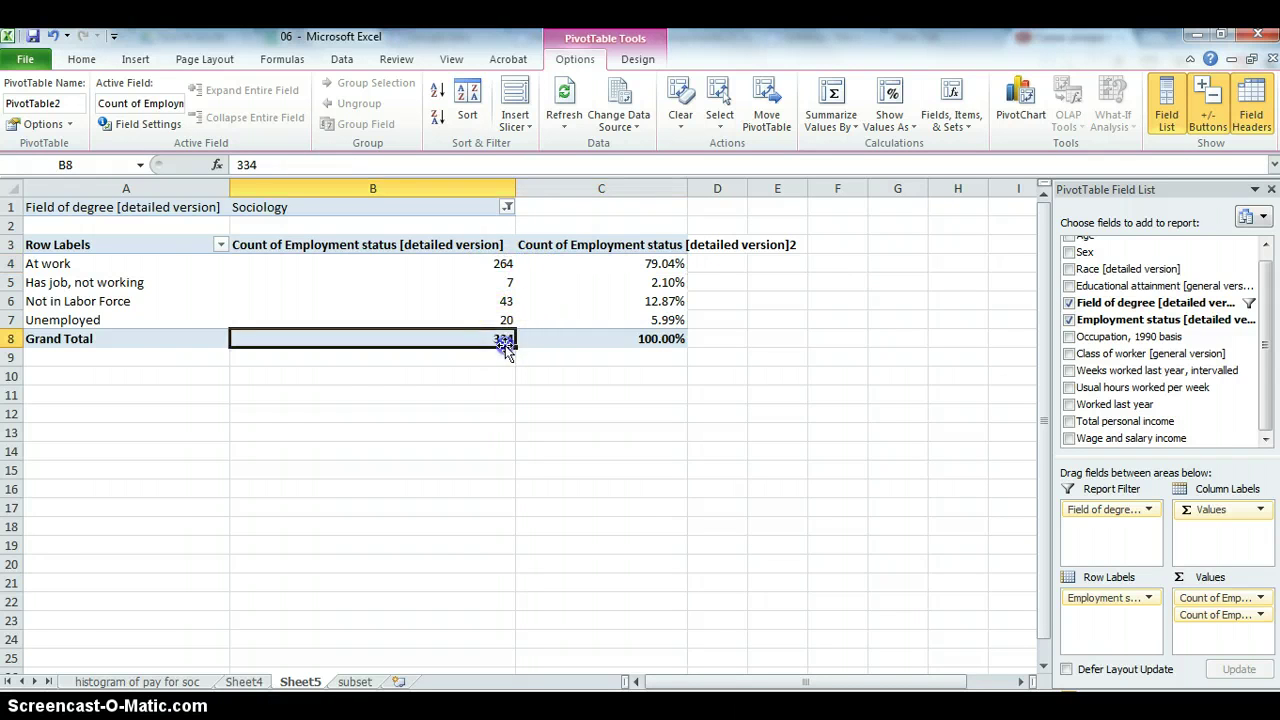
left_click(500, 264)
left_click(503, 282)
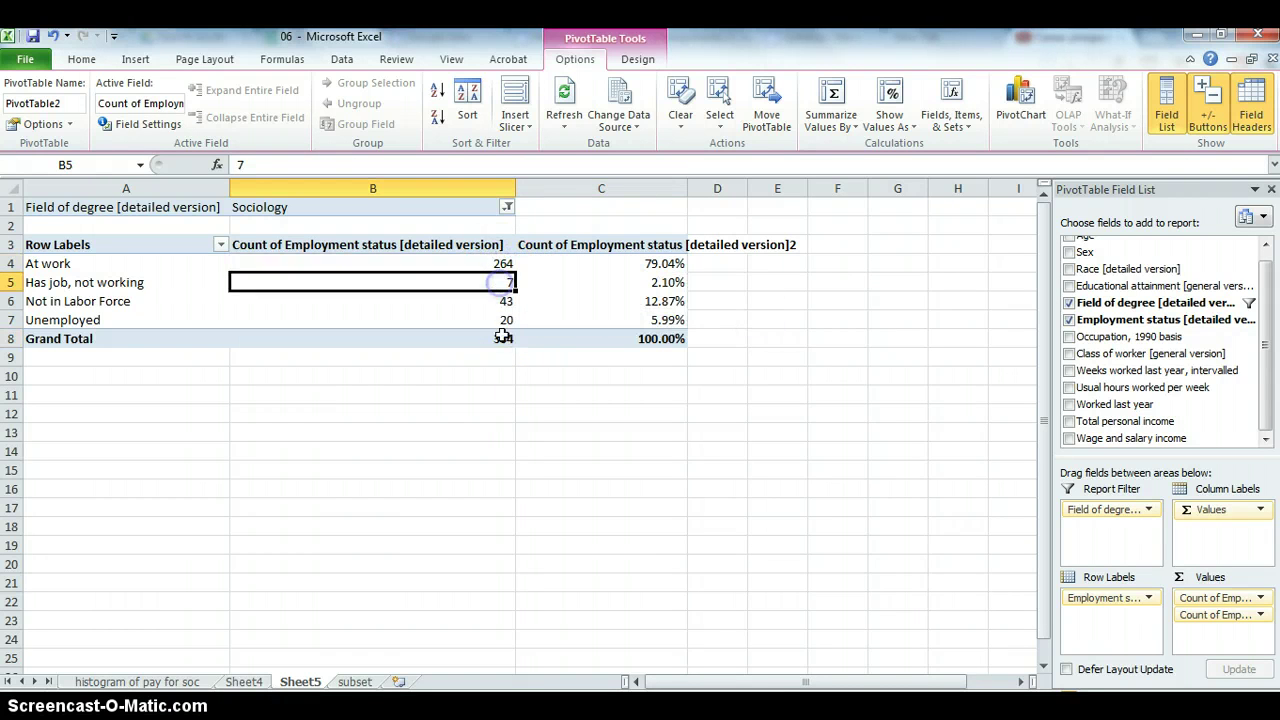
left_click(493, 398)
left_click(500, 264)
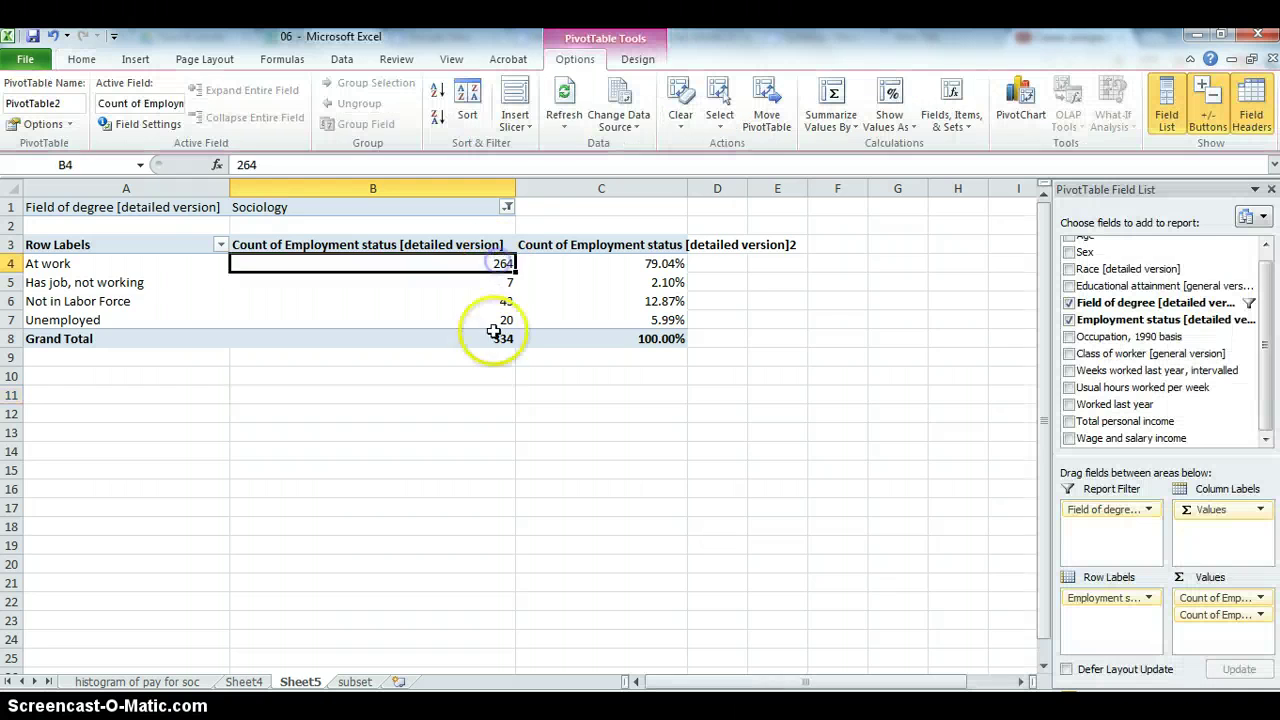
left_click(503, 338)
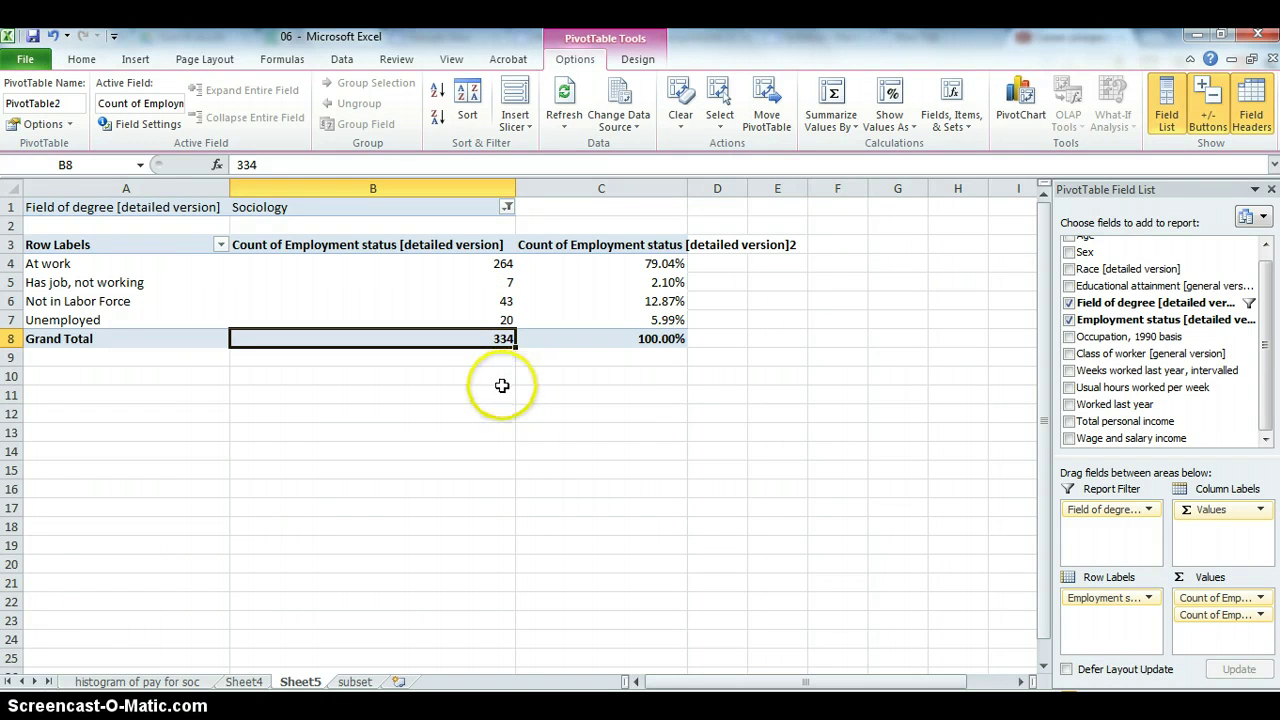
left_click(655, 264)
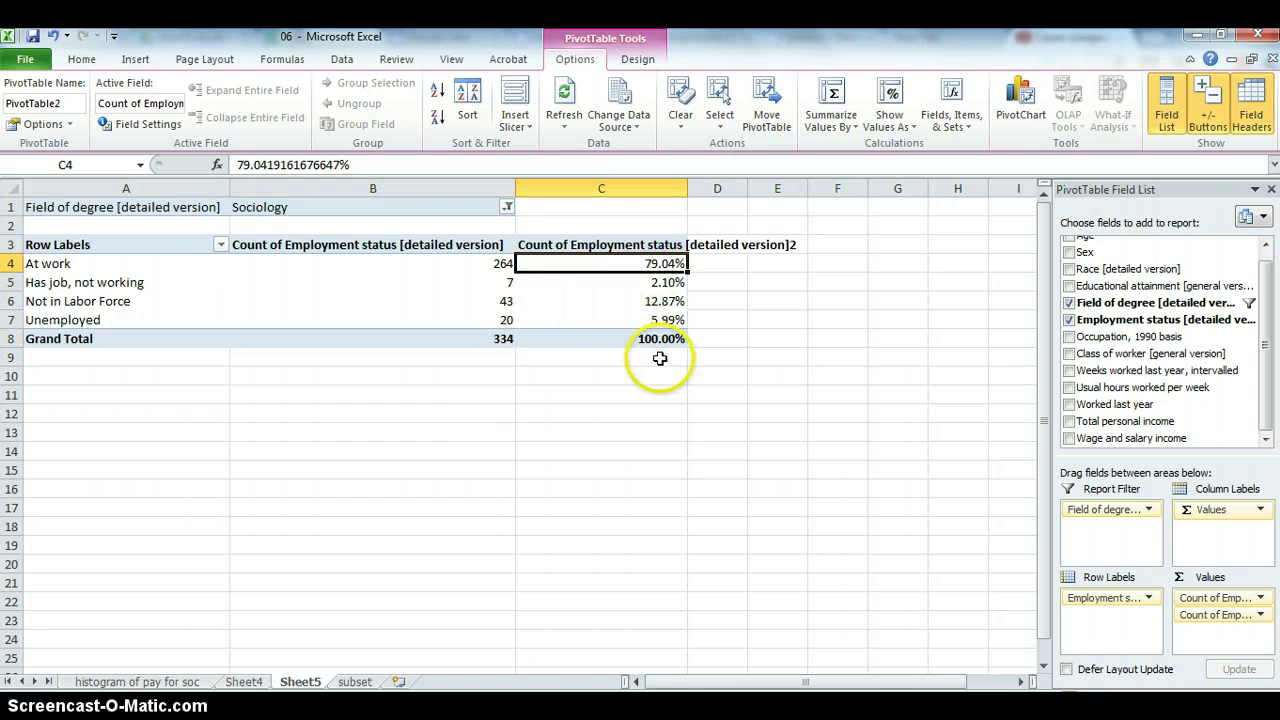
- Calculate the At work percentage by hand in cell B11 with the formula =264/334*100
left_click(495, 396)
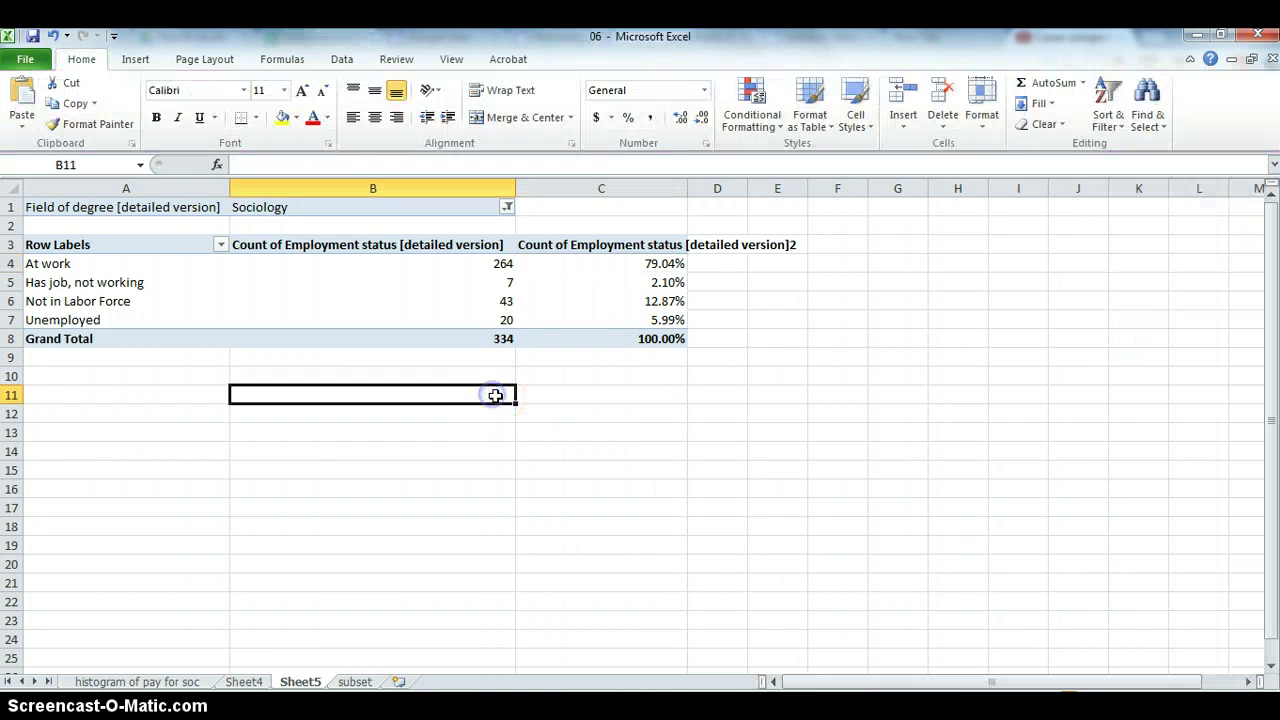
type("=264/334*100")
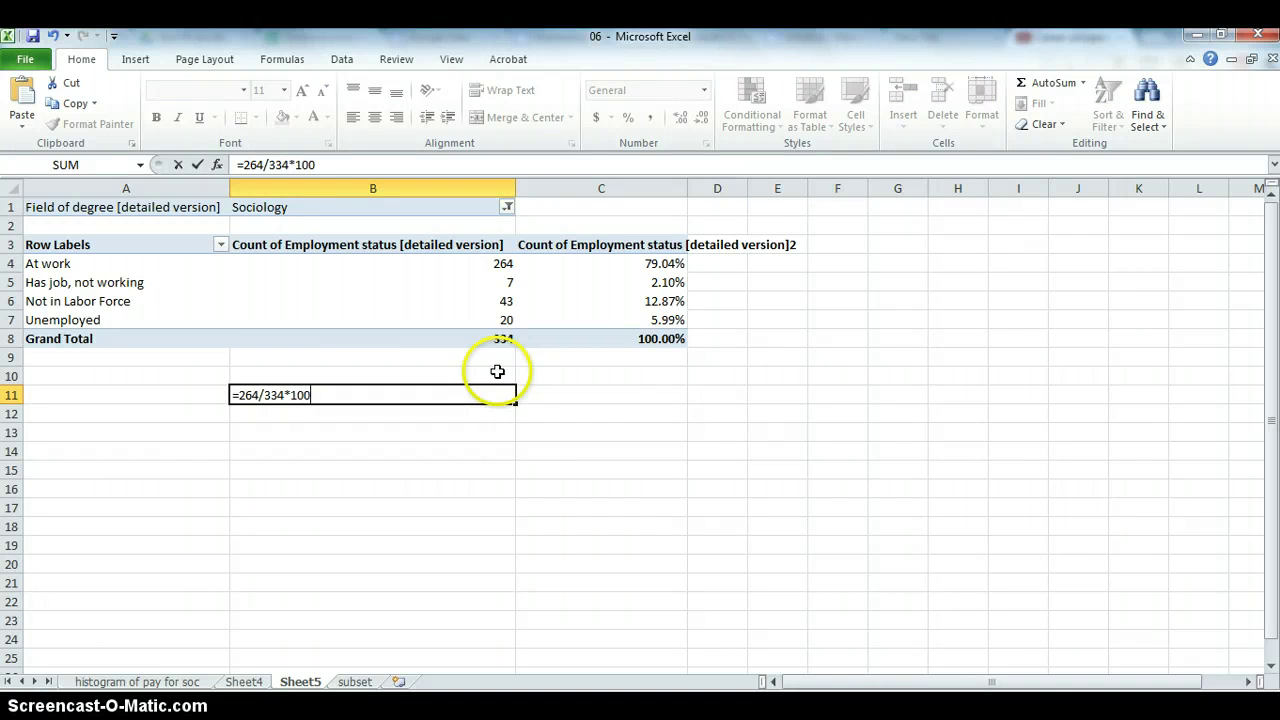
key("Return")
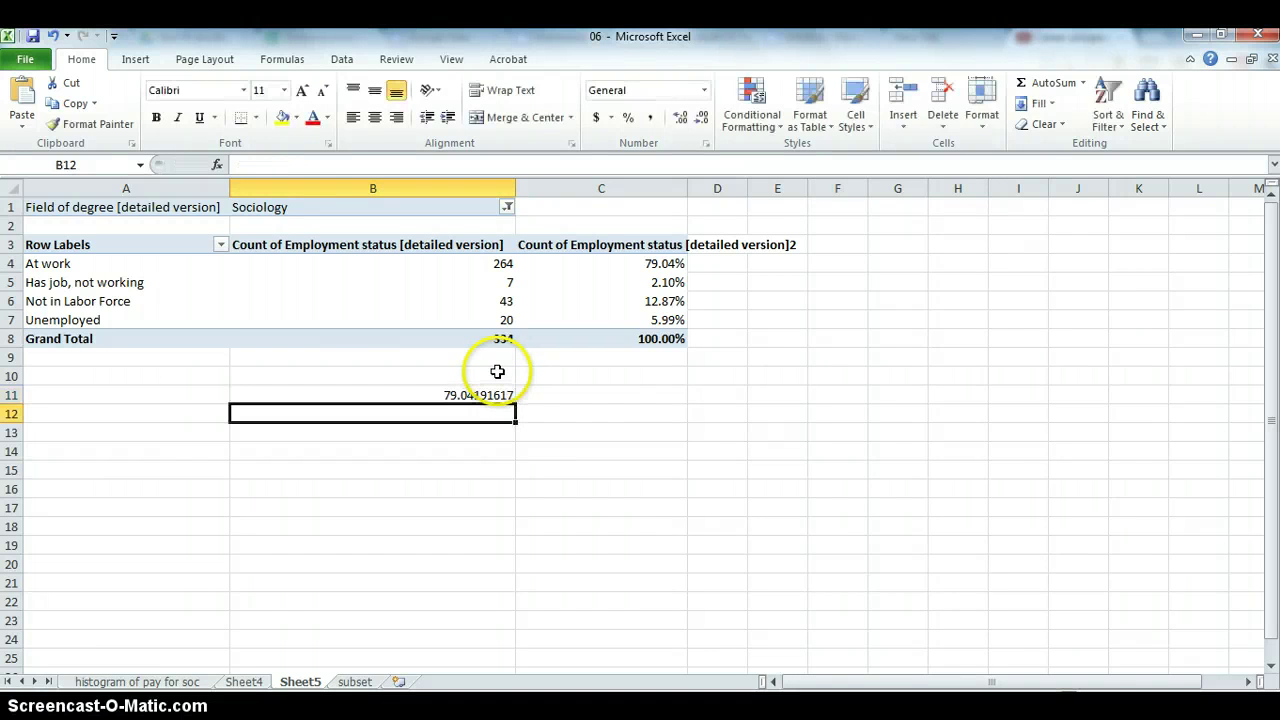
- Review the percentage formula in cell B11 and delete it from the sheet
left_click(498, 393)
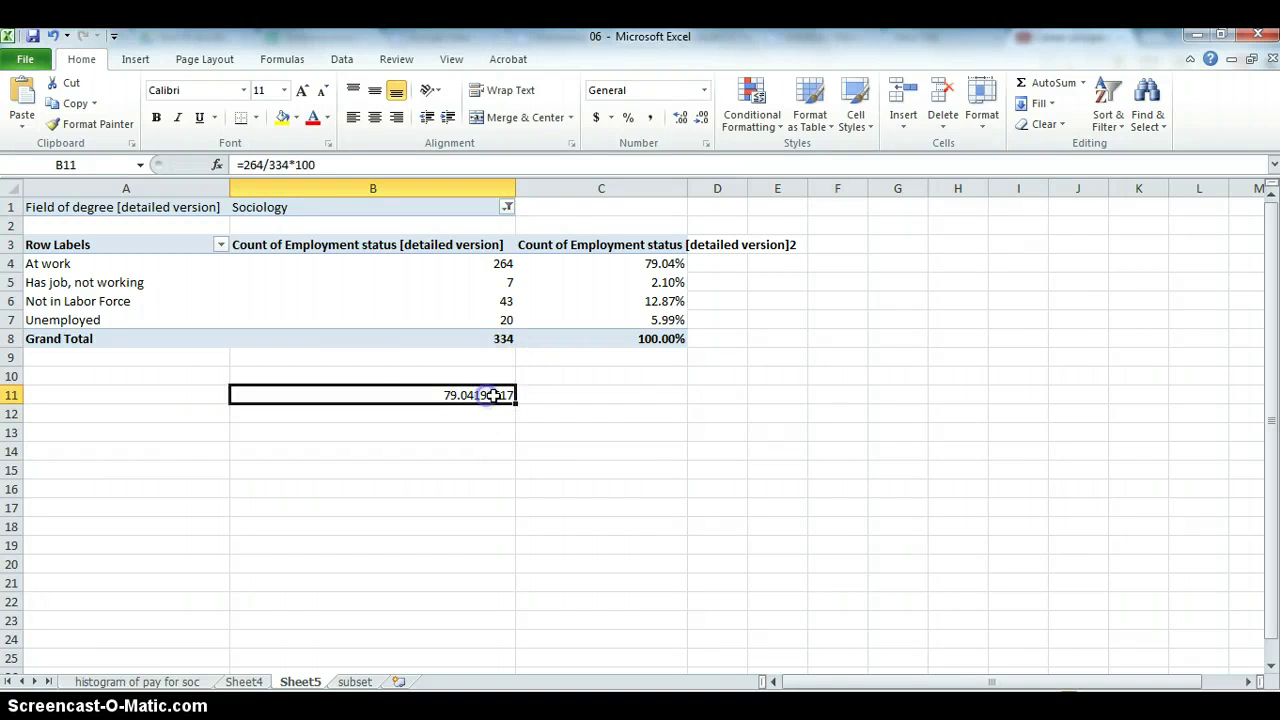
left_click(408, 166)
key("shift+Home")
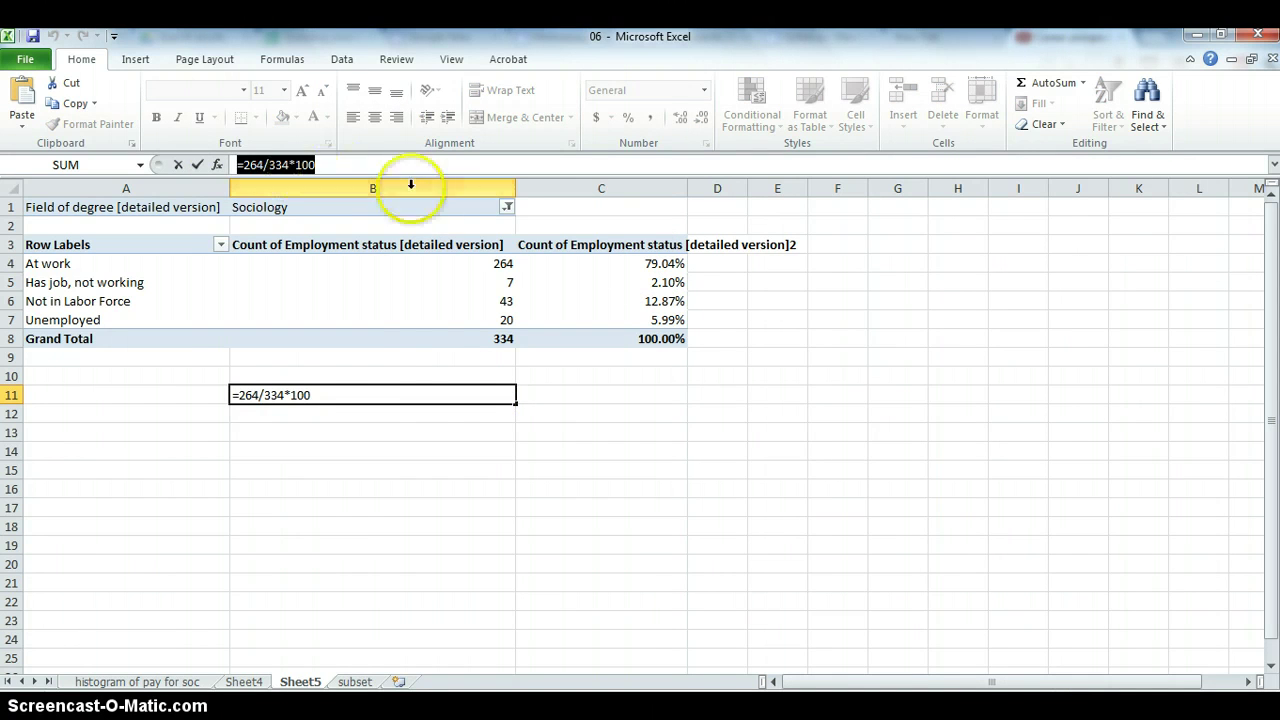
left_click(445, 395)
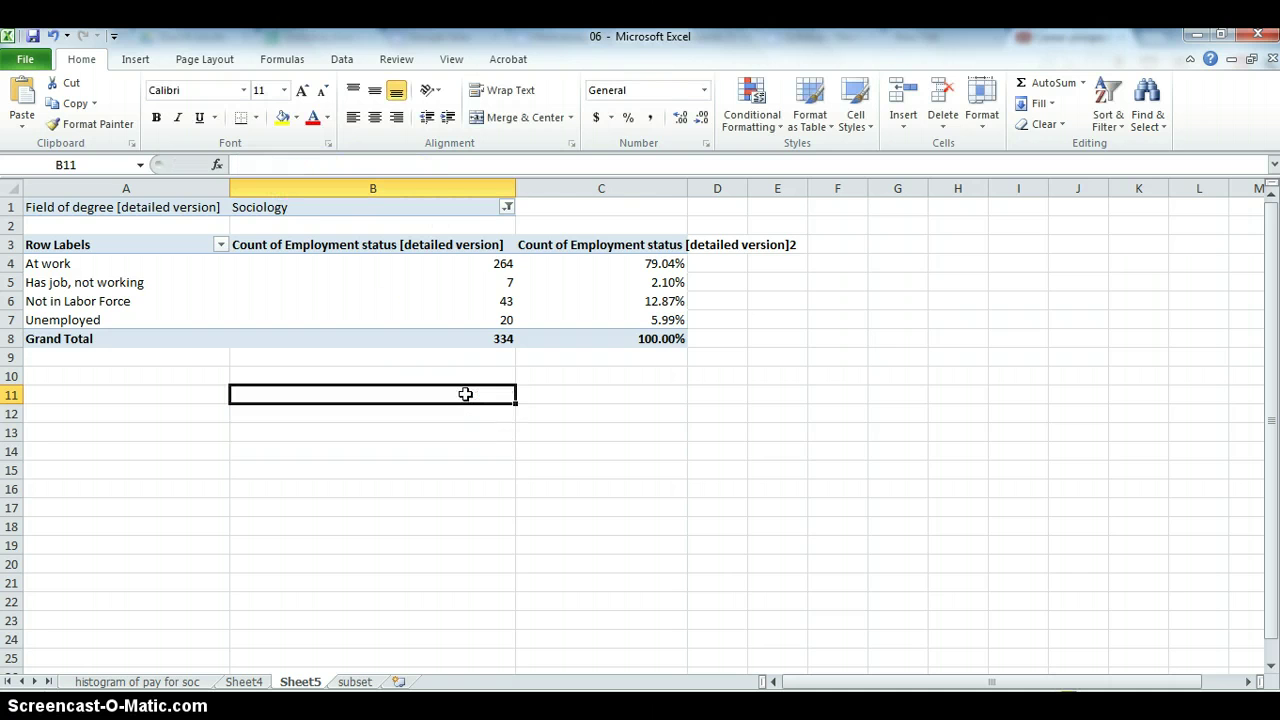
- Narrow columns B and C so the employment counts and percentages sit close together
left_click_drag(663, 263, 665, 339)
left_click_drag(515, 188, 383, 181)
left_click_drag(557, 188, 516, 188)
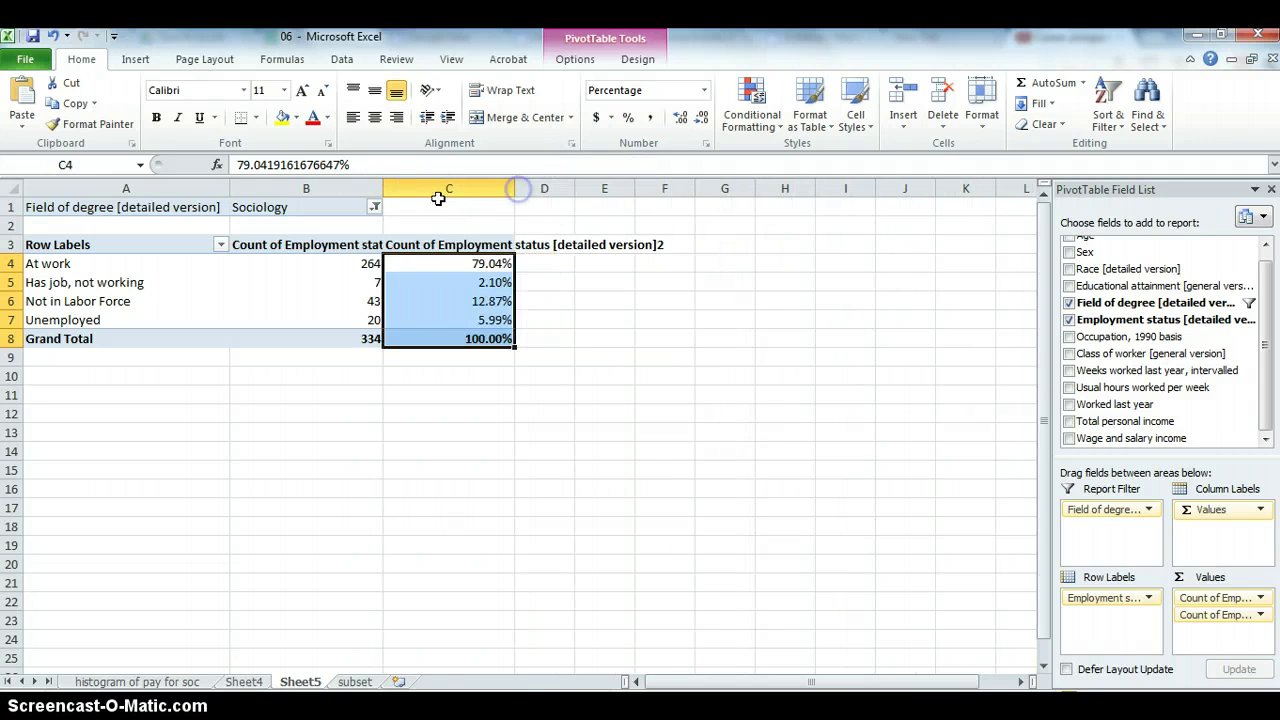
left_click_drag(381, 190, 341, 190)
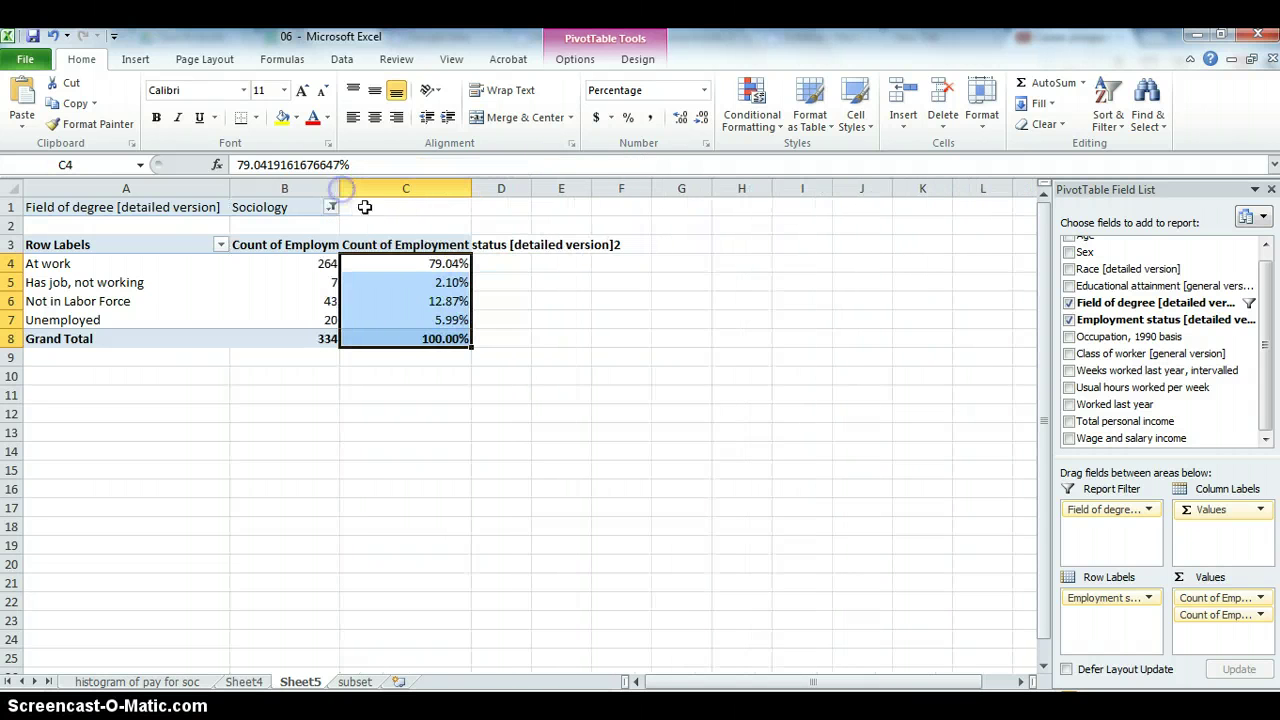
- Format the employment status percentages in C4:C8, including the grand total, as whole percentages without decimals
left_click(420, 258)
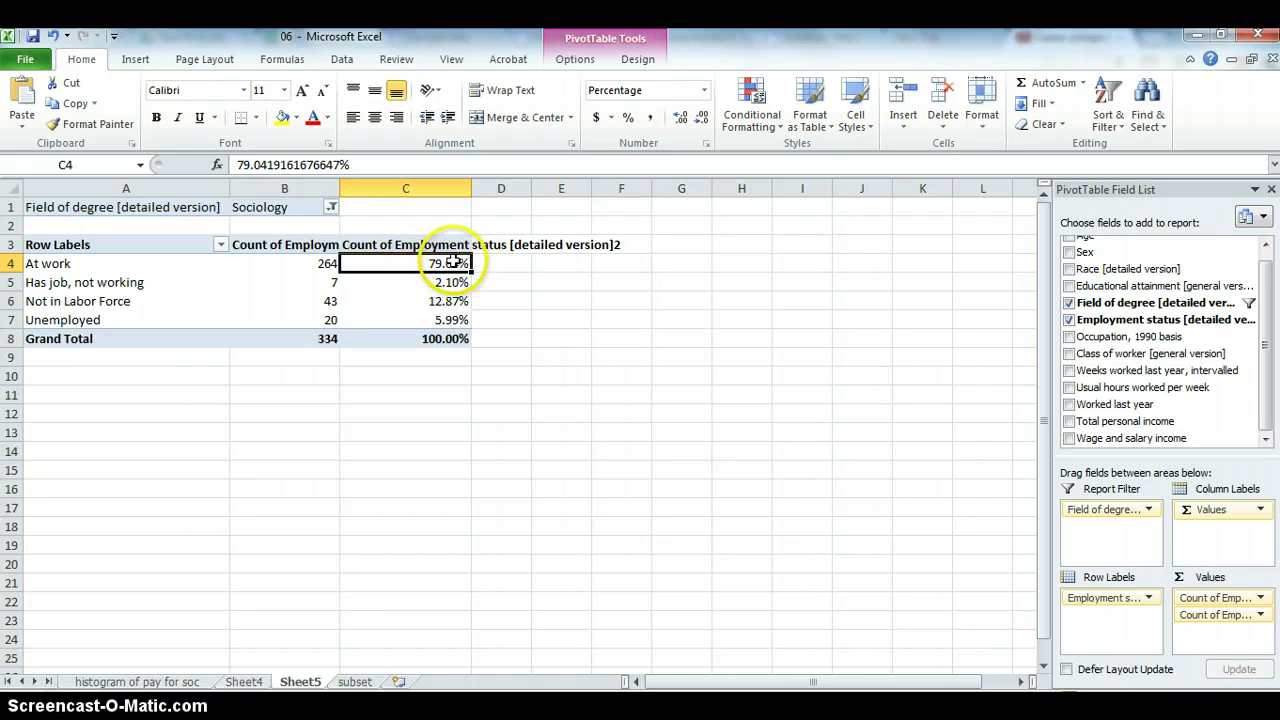
left_click_drag(442, 262, 443, 337)
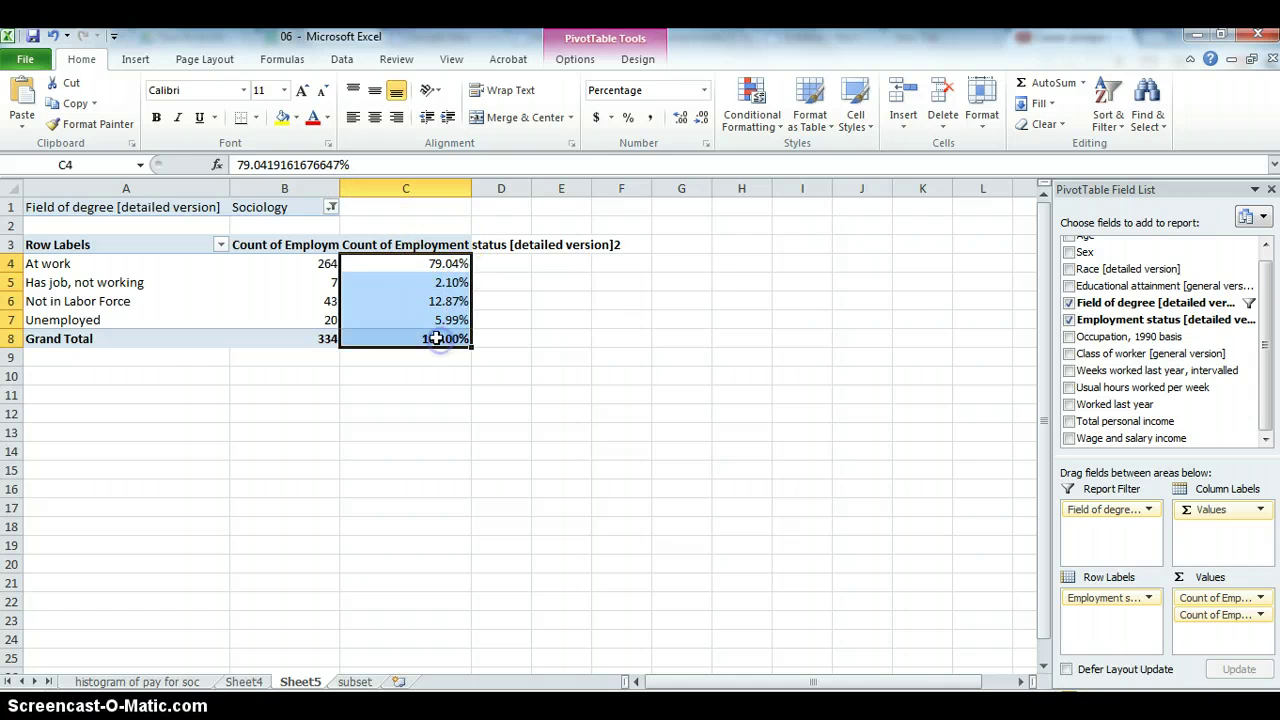
left_click(704, 126)
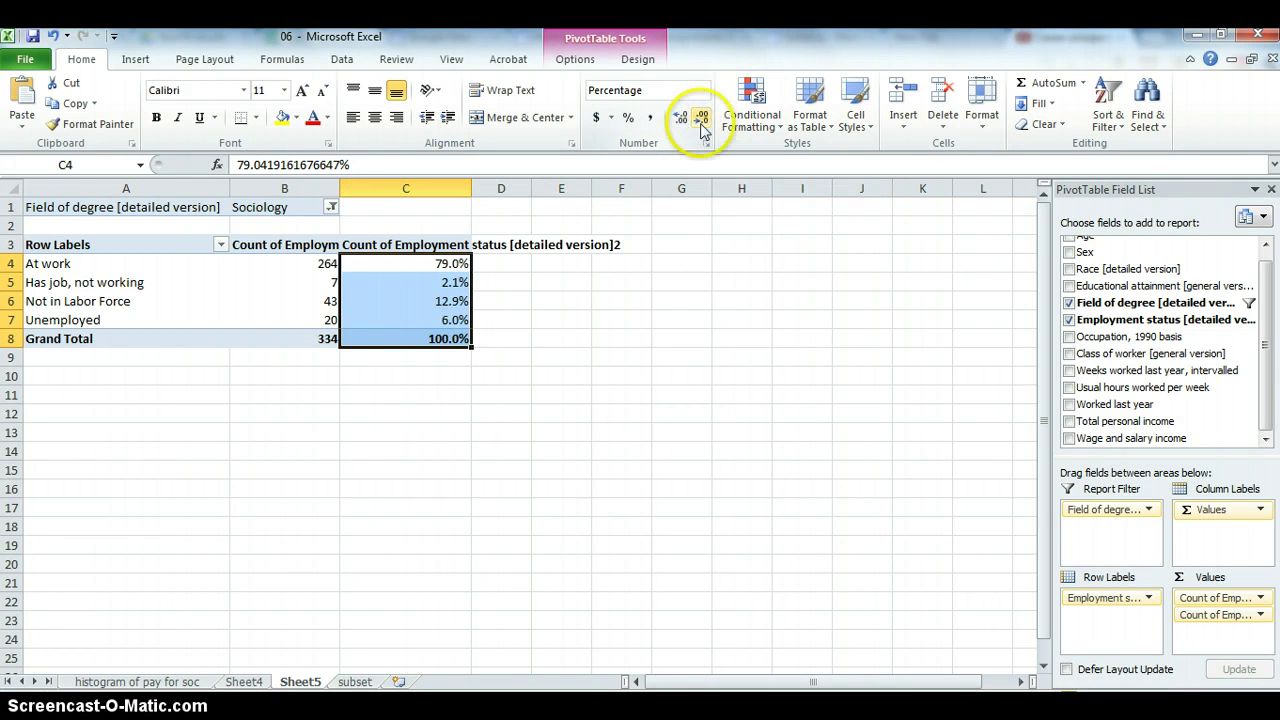
left_click(704, 126)
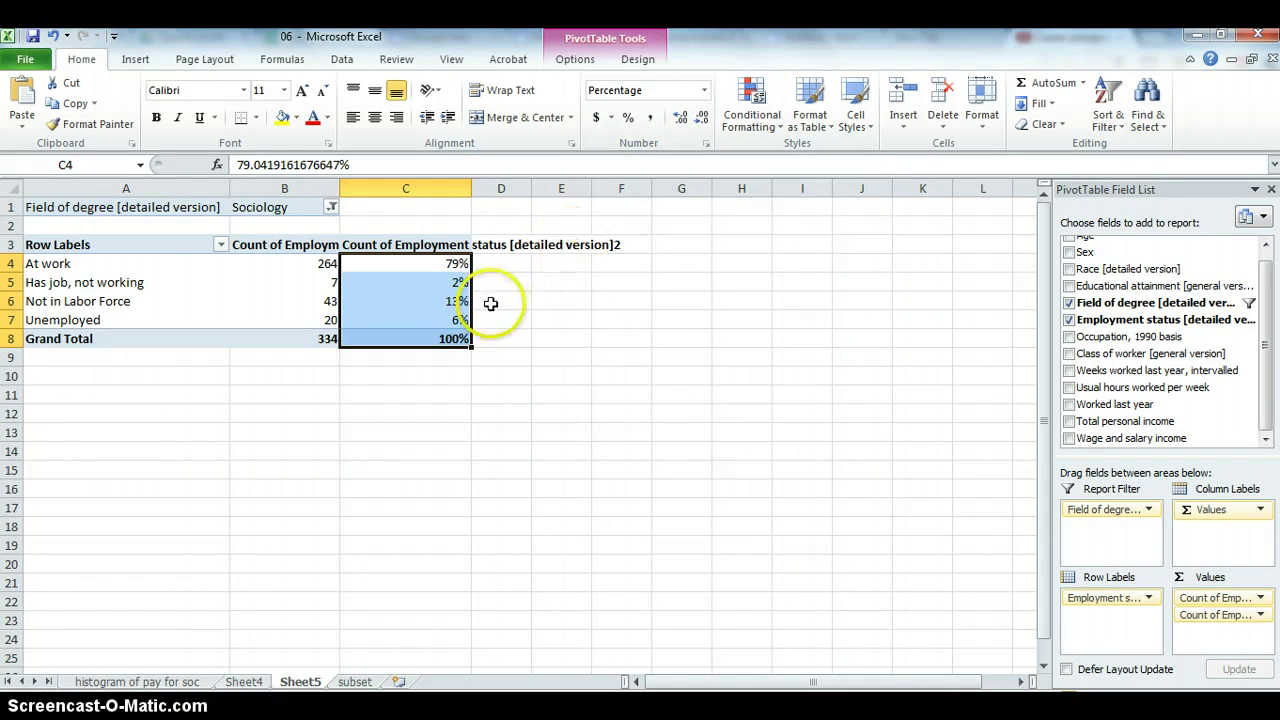
left_click(461, 318)
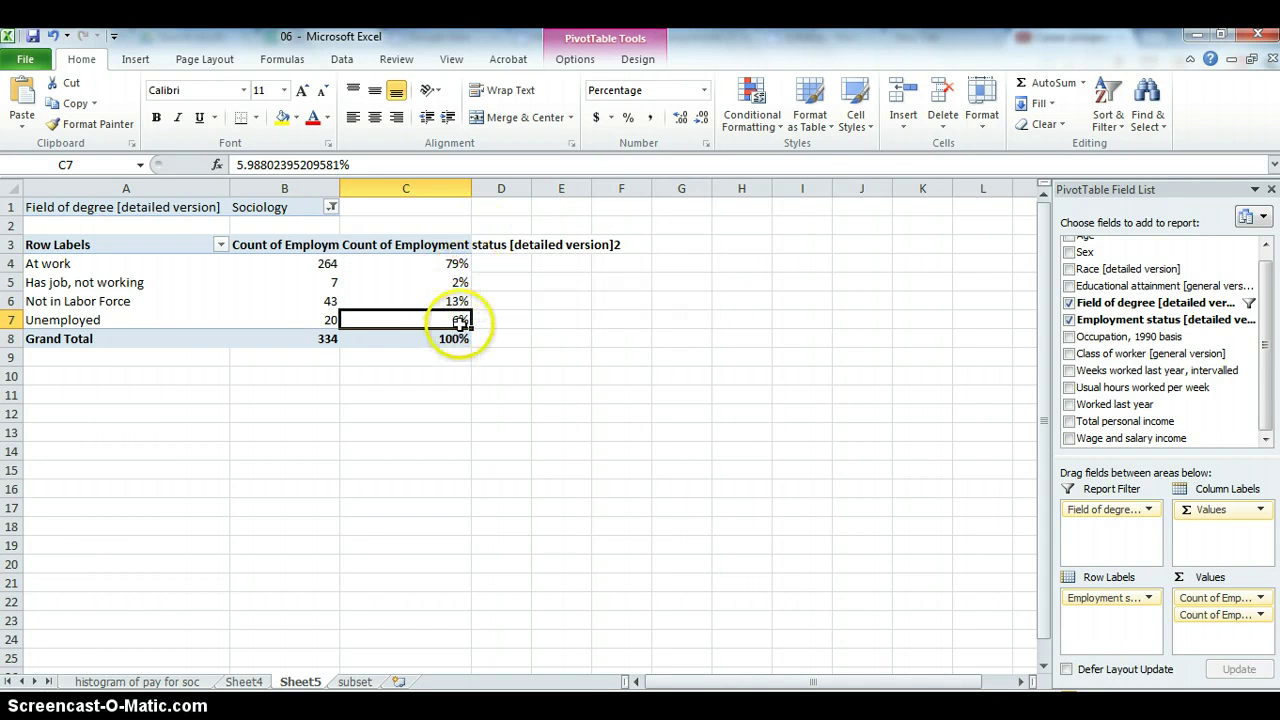
mouse_move(460, 321)
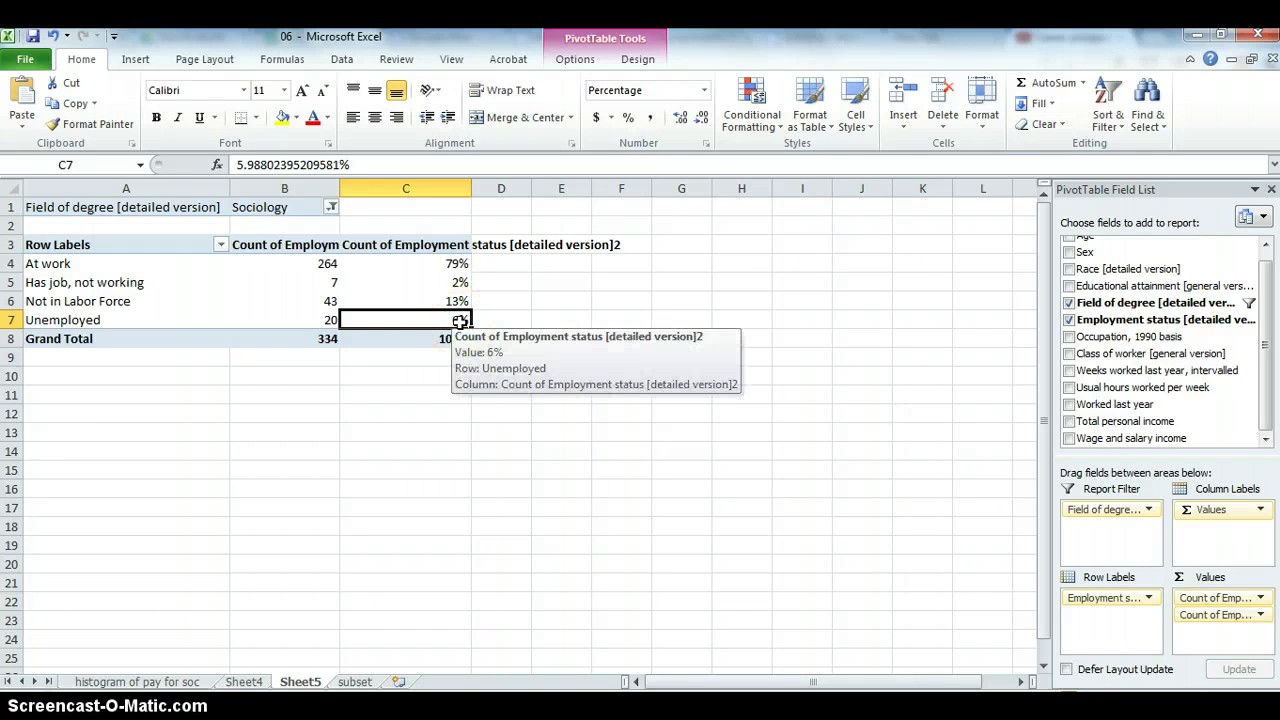
left_click(460, 321)
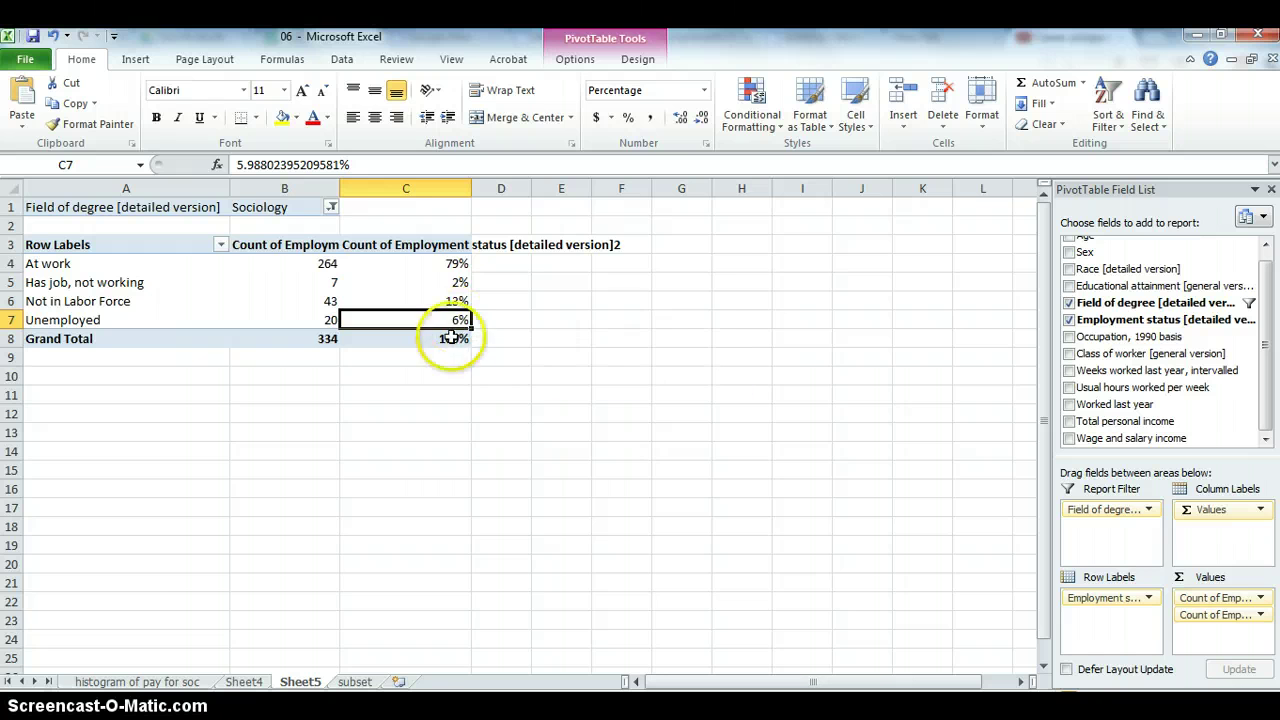
- Rename the pivot table's percentage column header in cell C3 to "% of column"
left_click(437, 245)
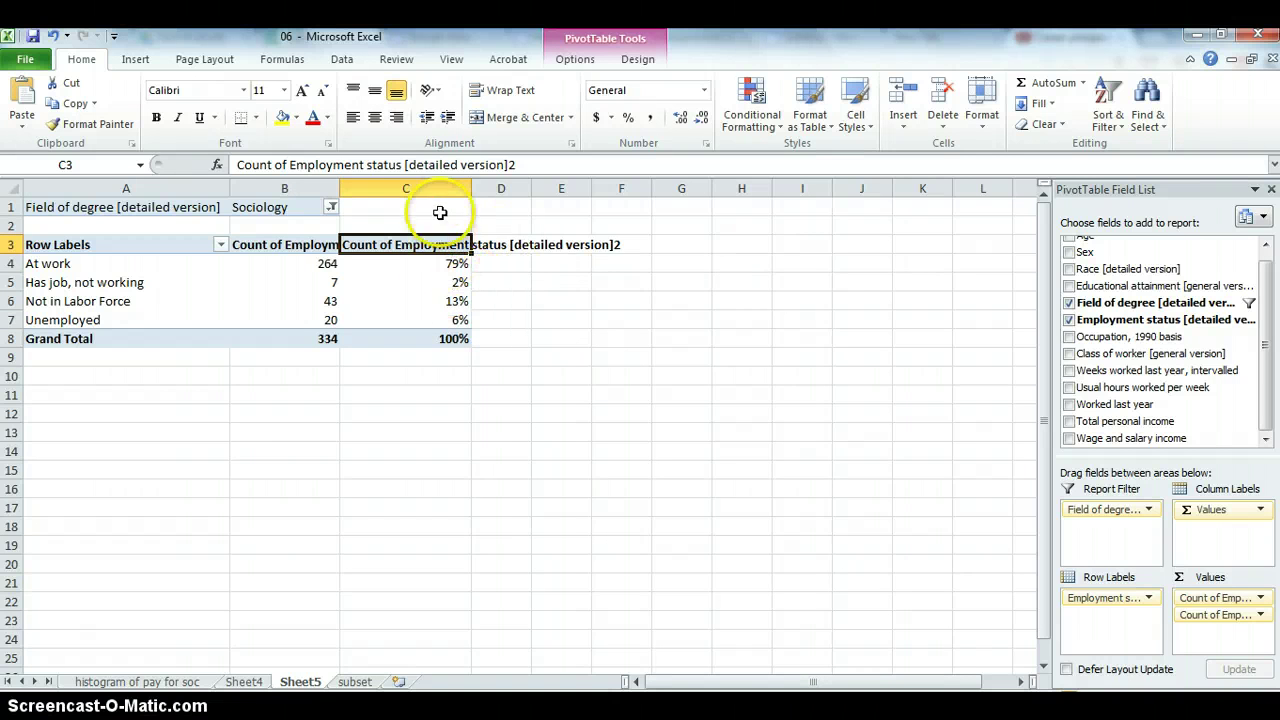
left_click(318, 247)
left_click(370, 240)
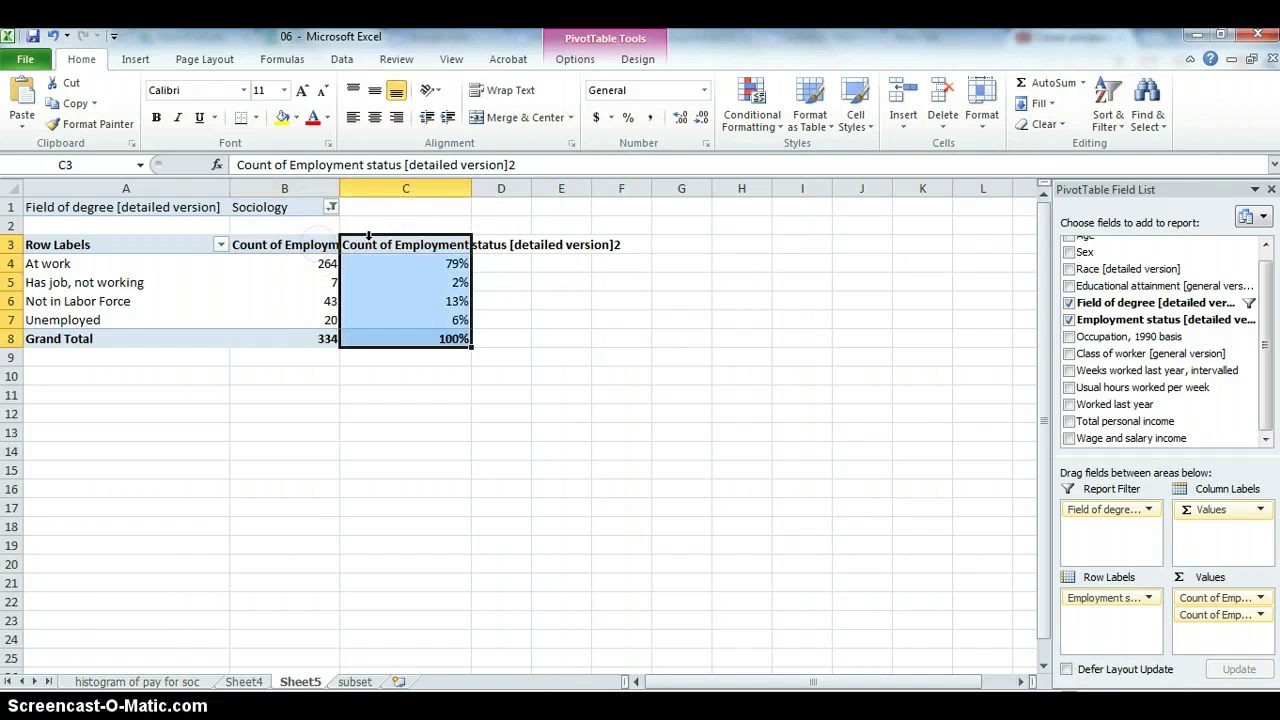
left_click(392, 247)
left_click(321, 245)
left_click(390, 246)
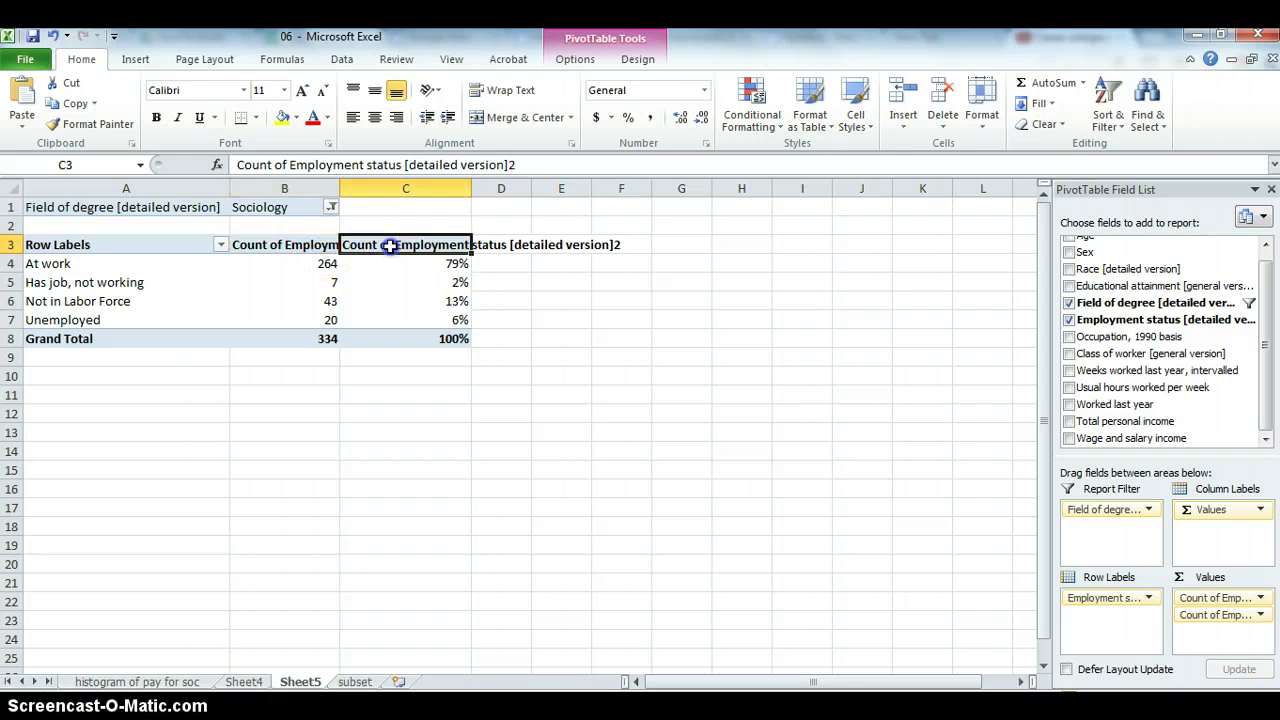
left_click(426, 246)
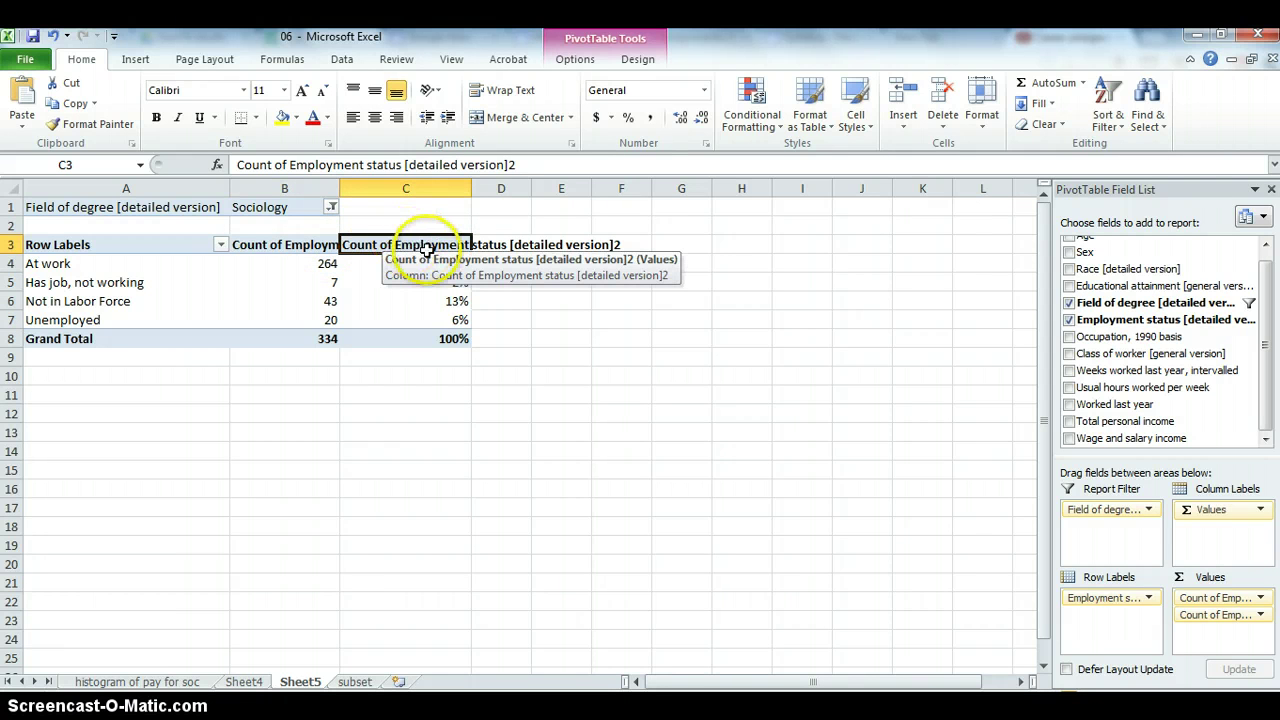
type("% of column")
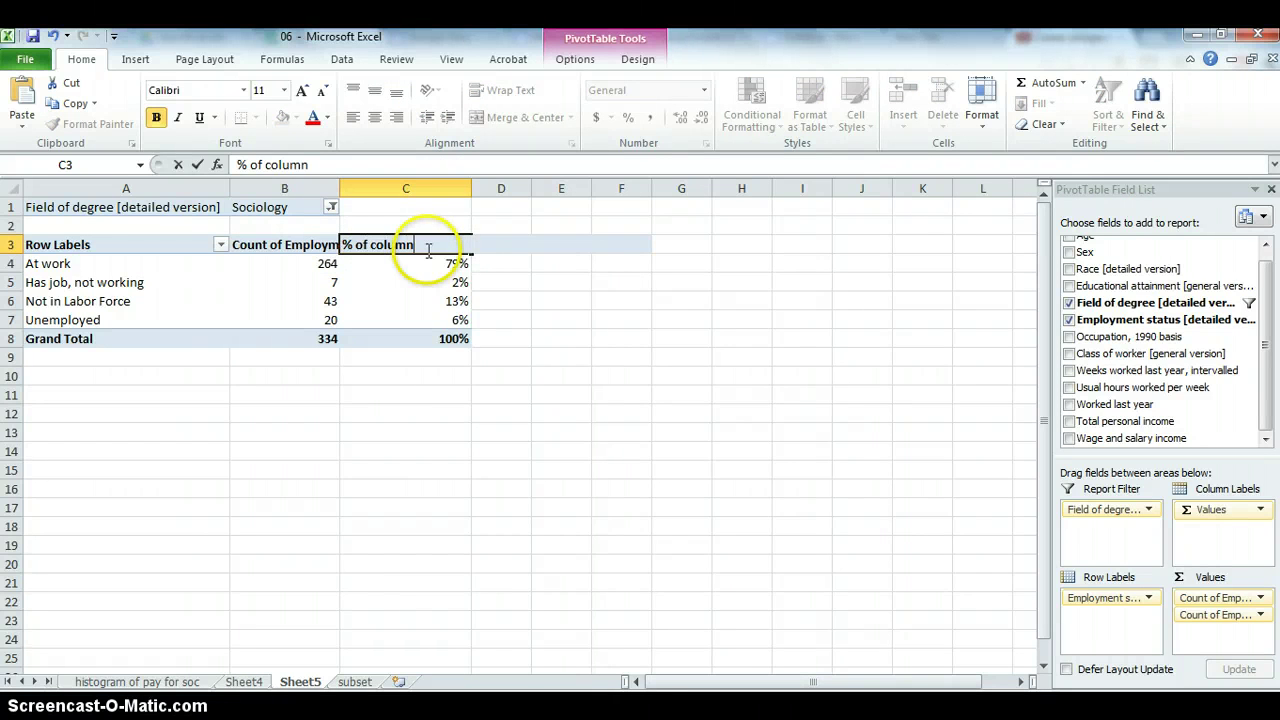
left_click(445, 301)
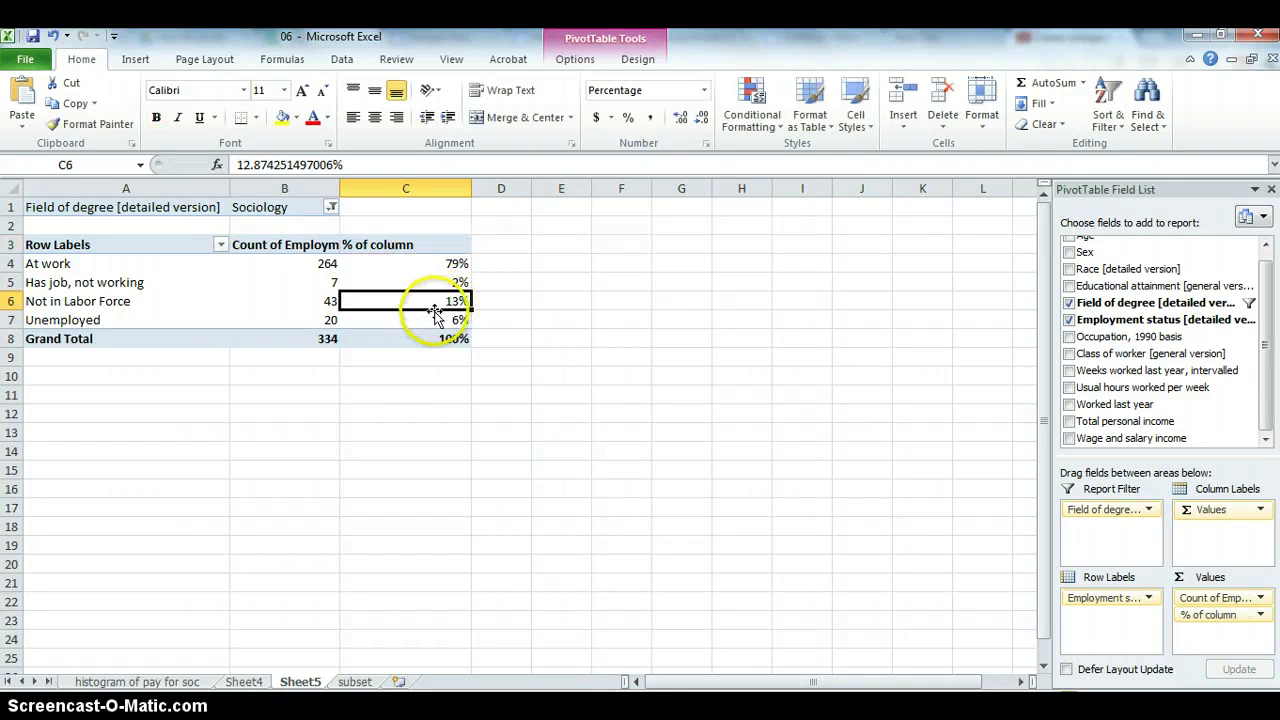
- Rename the pivot table's employment count header in cell B3 to "count"
left_click(308, 244)
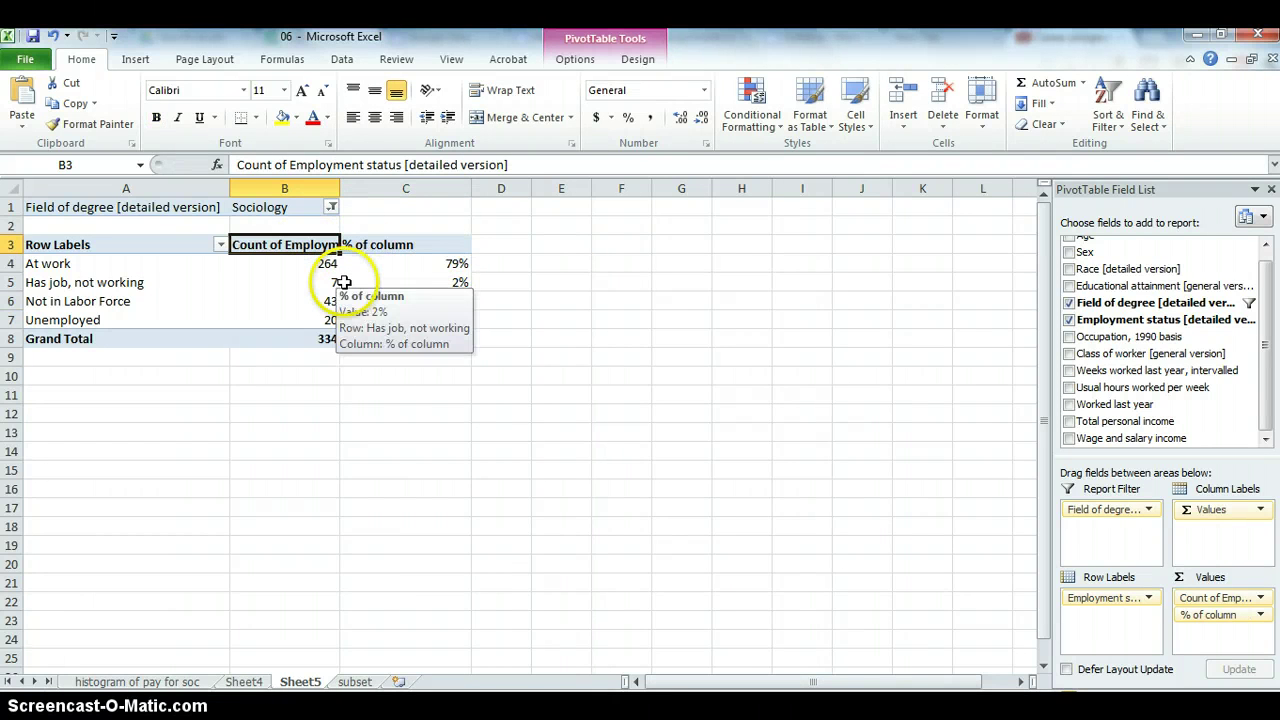
type("count")
left_click(398, 300)
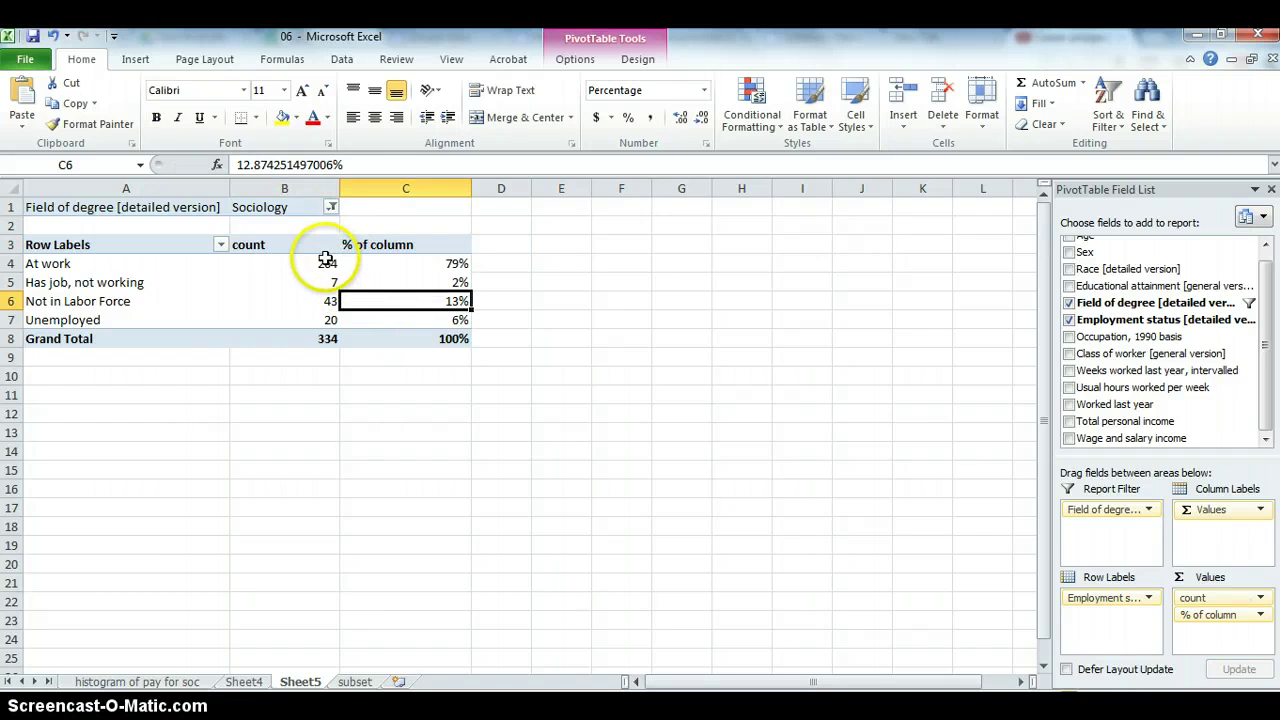
- Narrow columns B and C together to an equal width that fits the shortened headers
left_click_drag(284, 188, 386, 199)
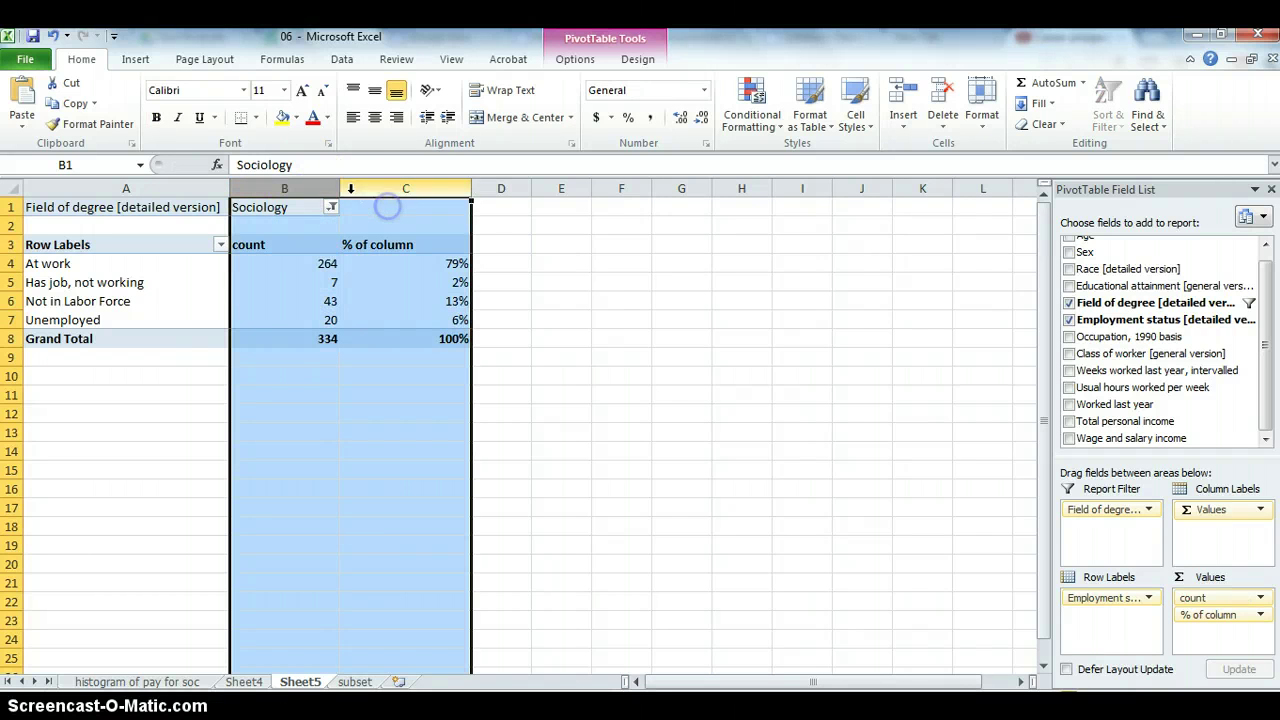
left_click_drag(471, 188, 372, 189)
left_click(343, 317)
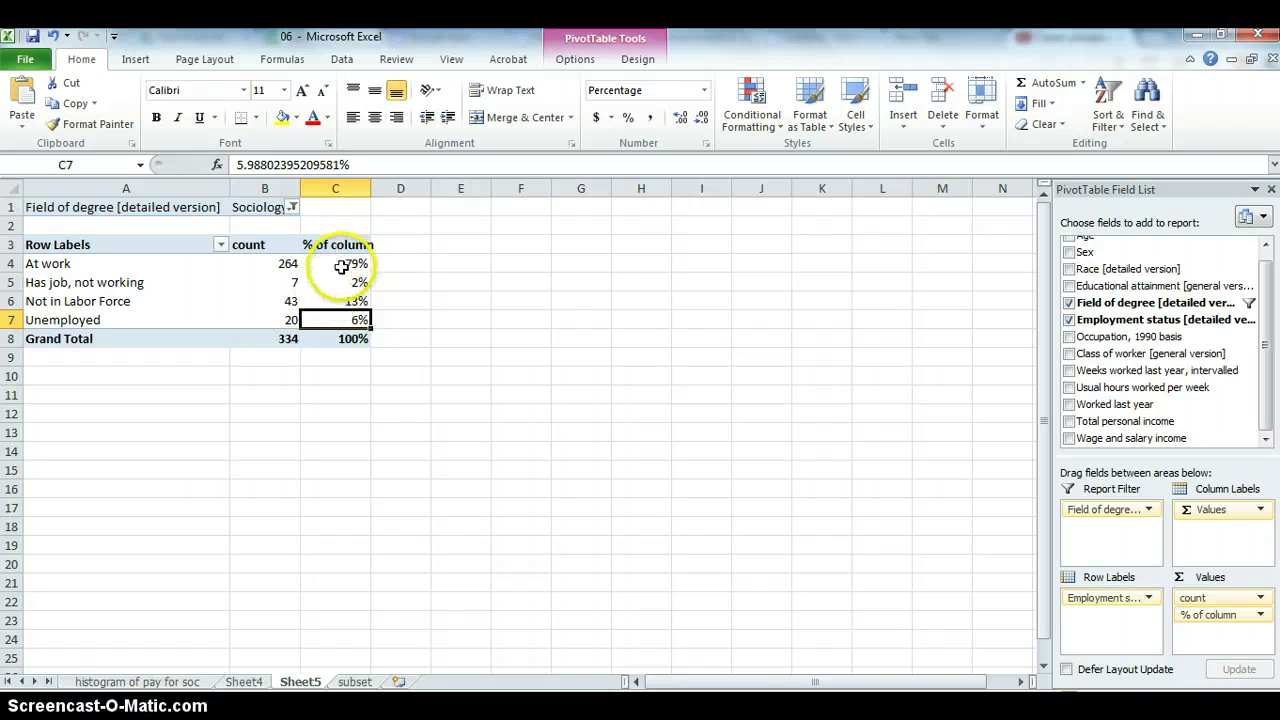
- Change the field of degree filter from Sociology to Criminal Justice and Fire Protection plus Criminology
left_click(292, 207)
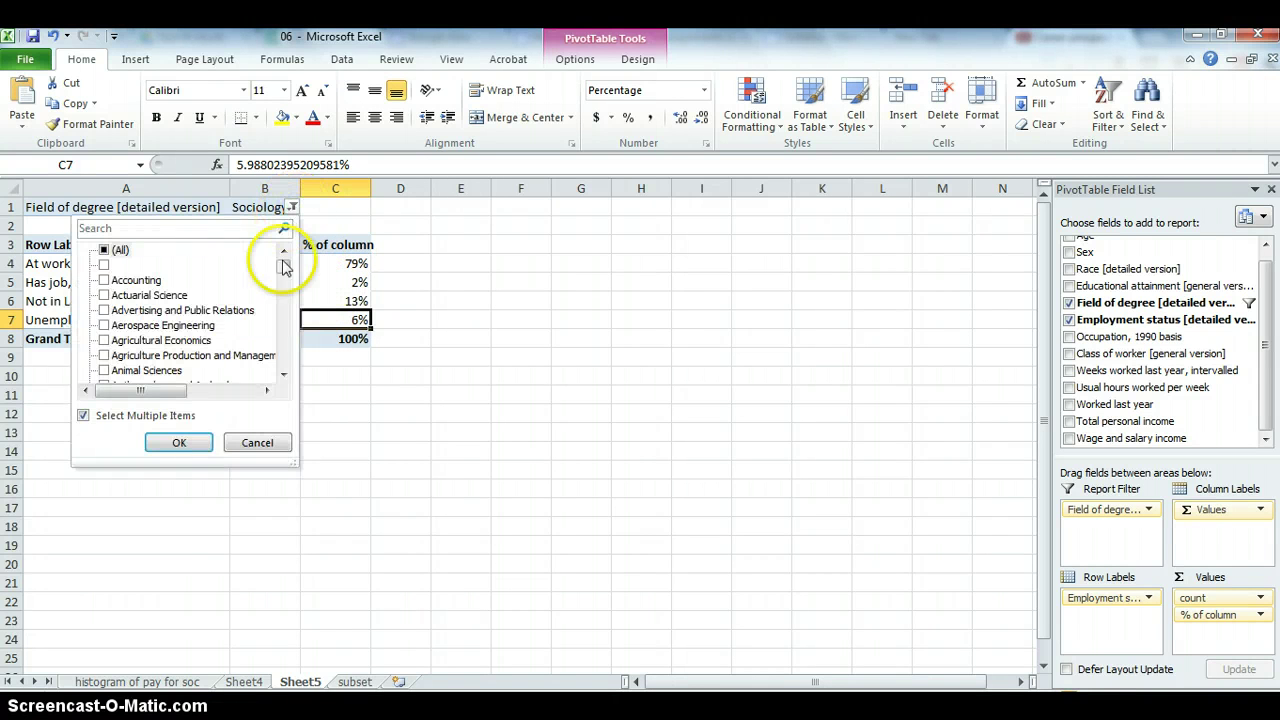
left_click_drag(286, 262, 279, 298)
left_click(104, 326)
left_click(104, 326)
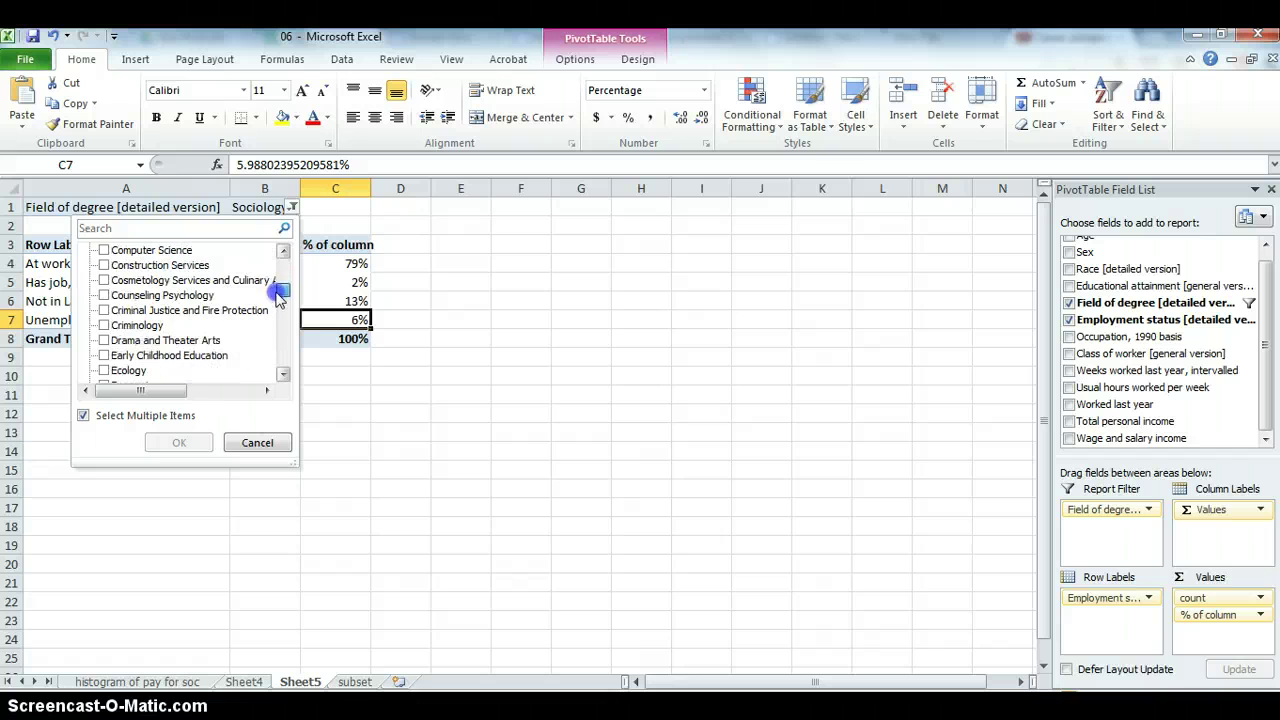
left_click(104, 311)
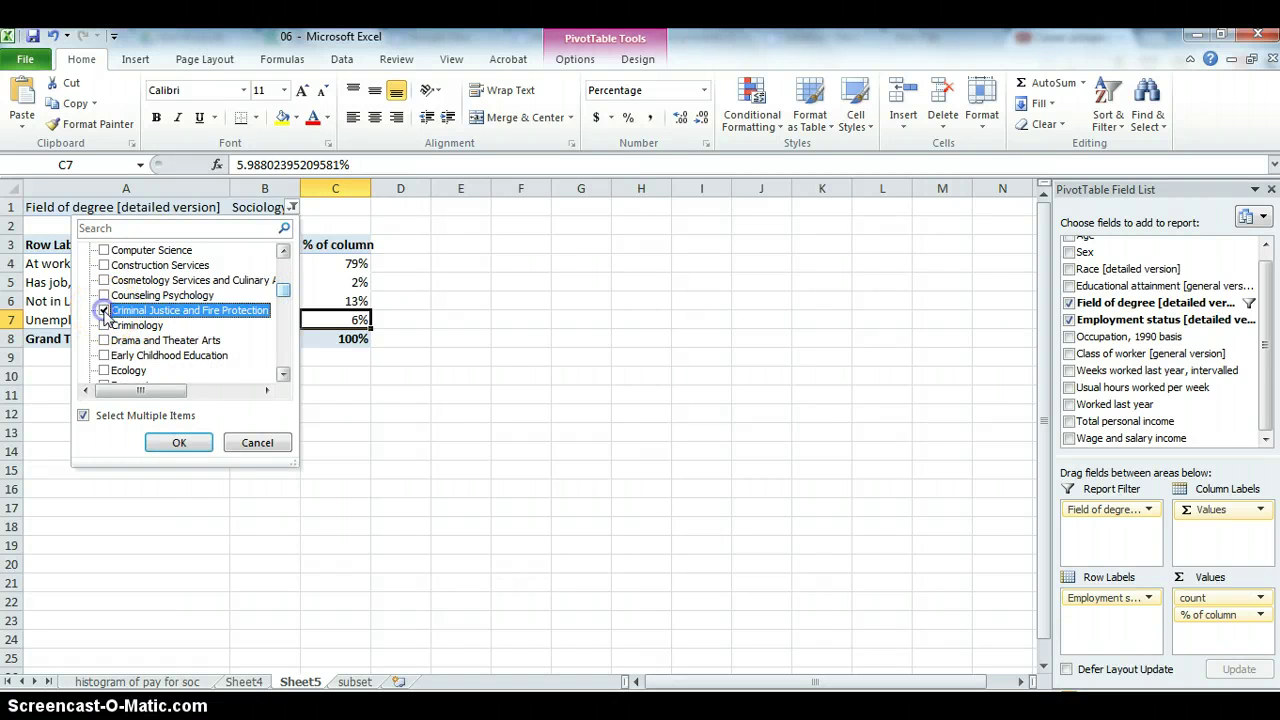
left_click(104, 326)
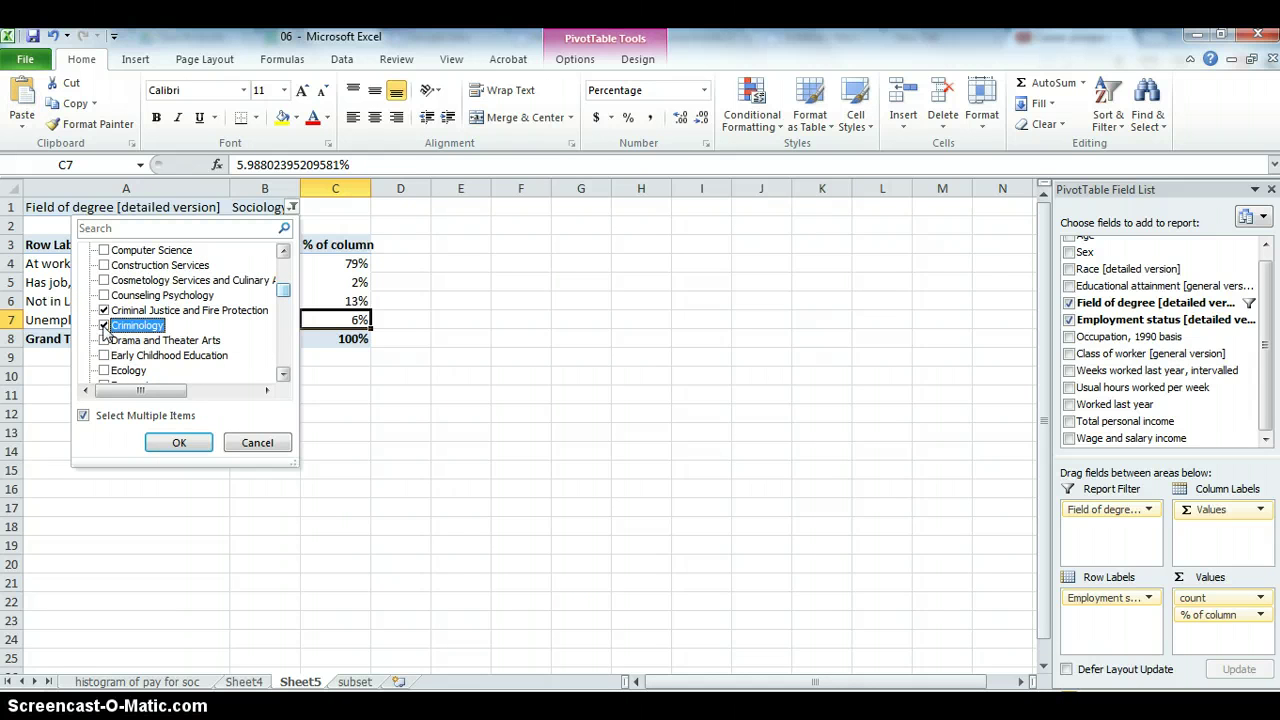
left_click(165, 442)
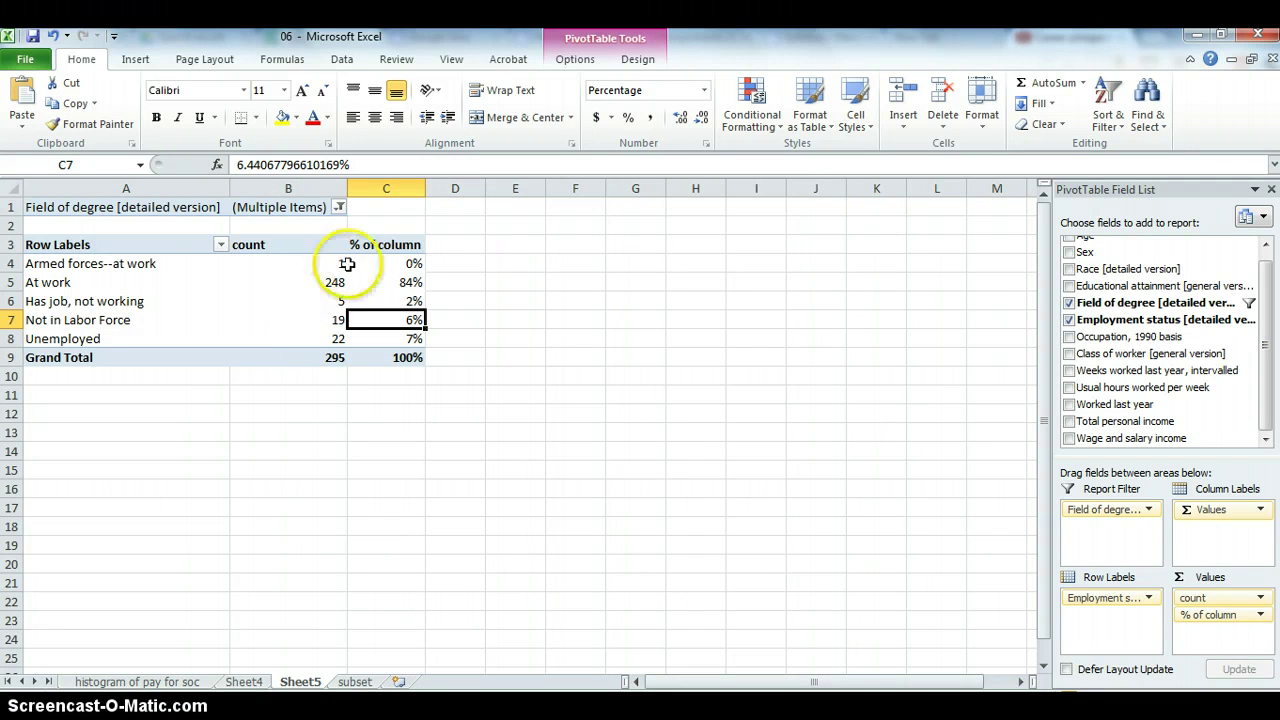
- Examine the counts and column percentages for the filtered majors, comparing the Unemployed row with the grand total
mouse_move(379, 268)
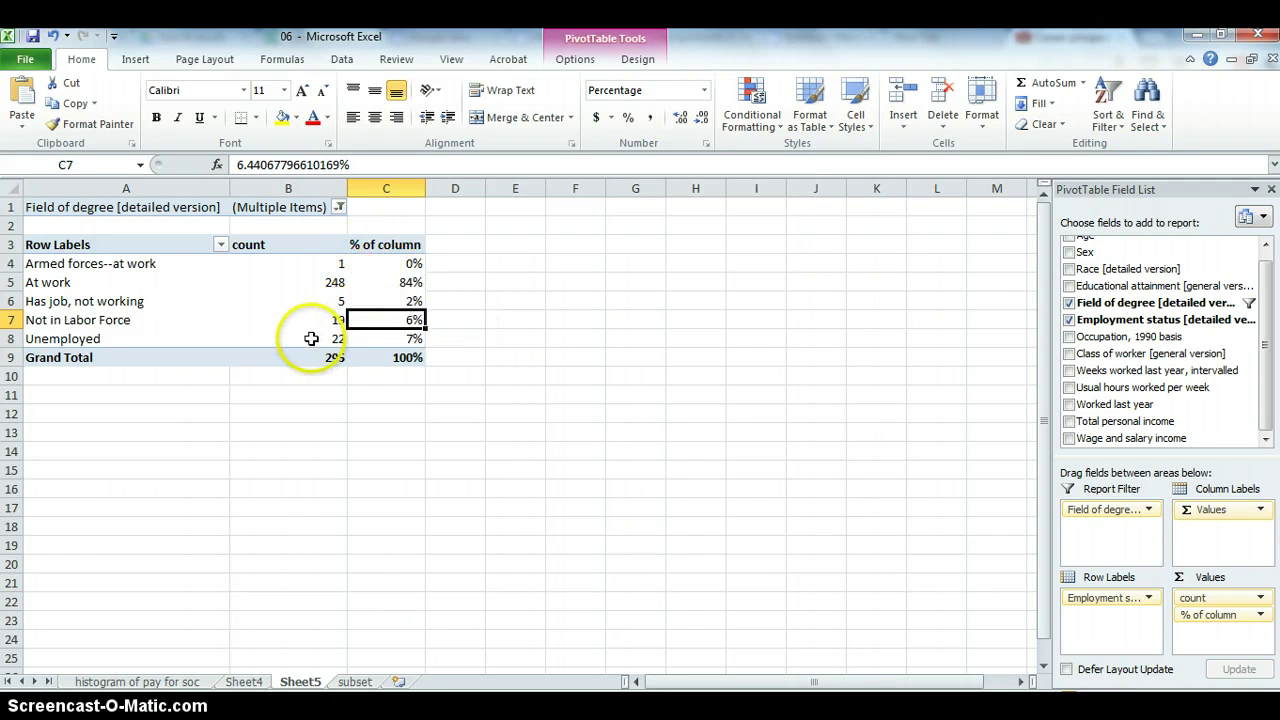
left_click(380, 338)
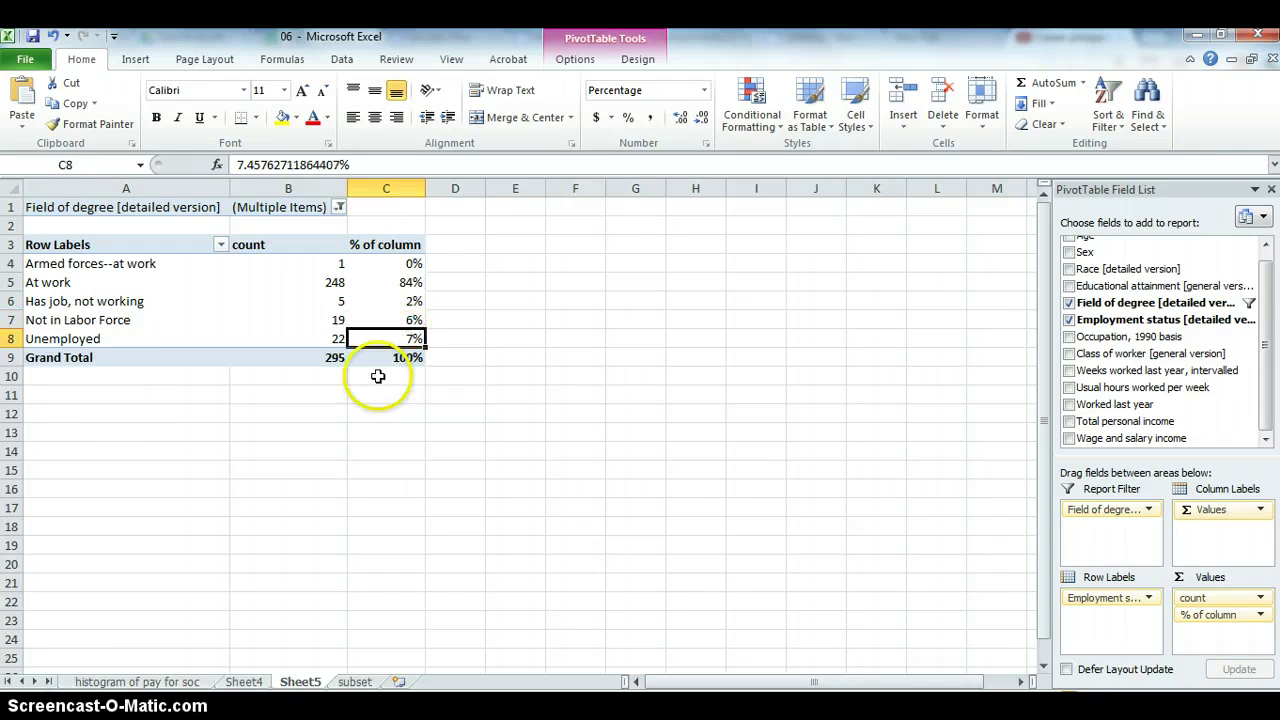
left_click(111, 339)
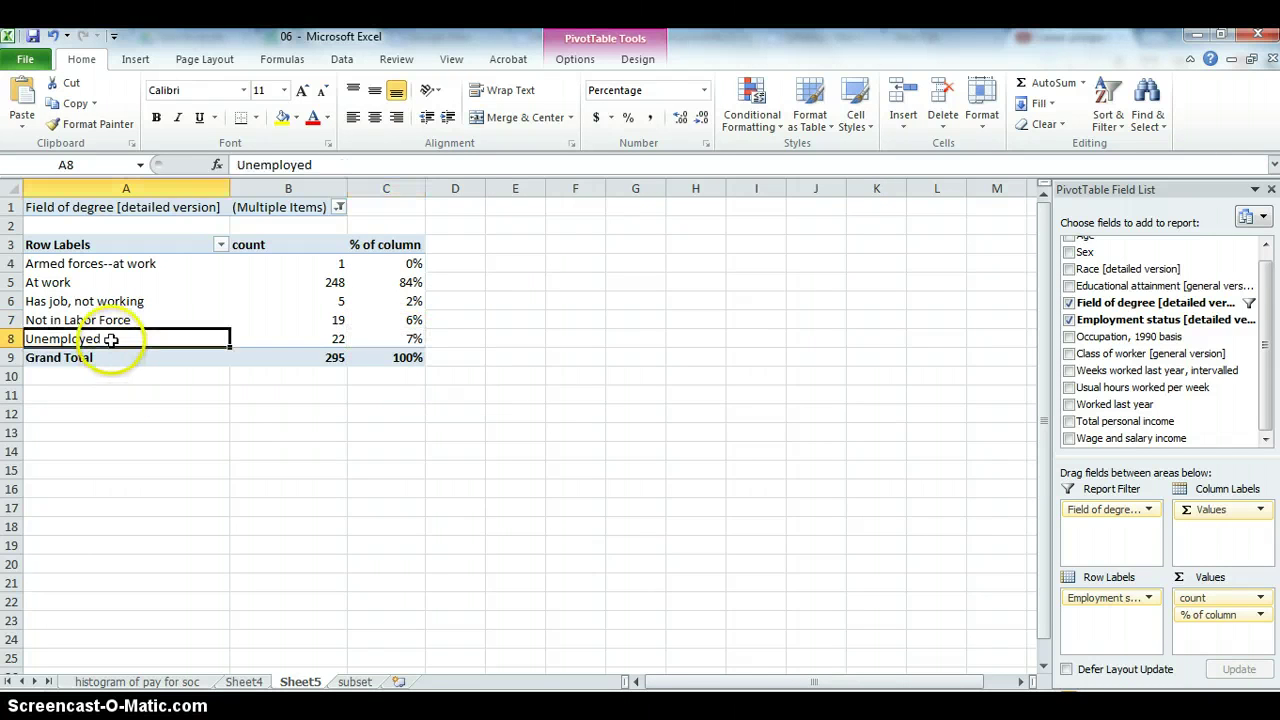
left_click(320, 339)
left_click(326, 355)
left_click(411, 340)
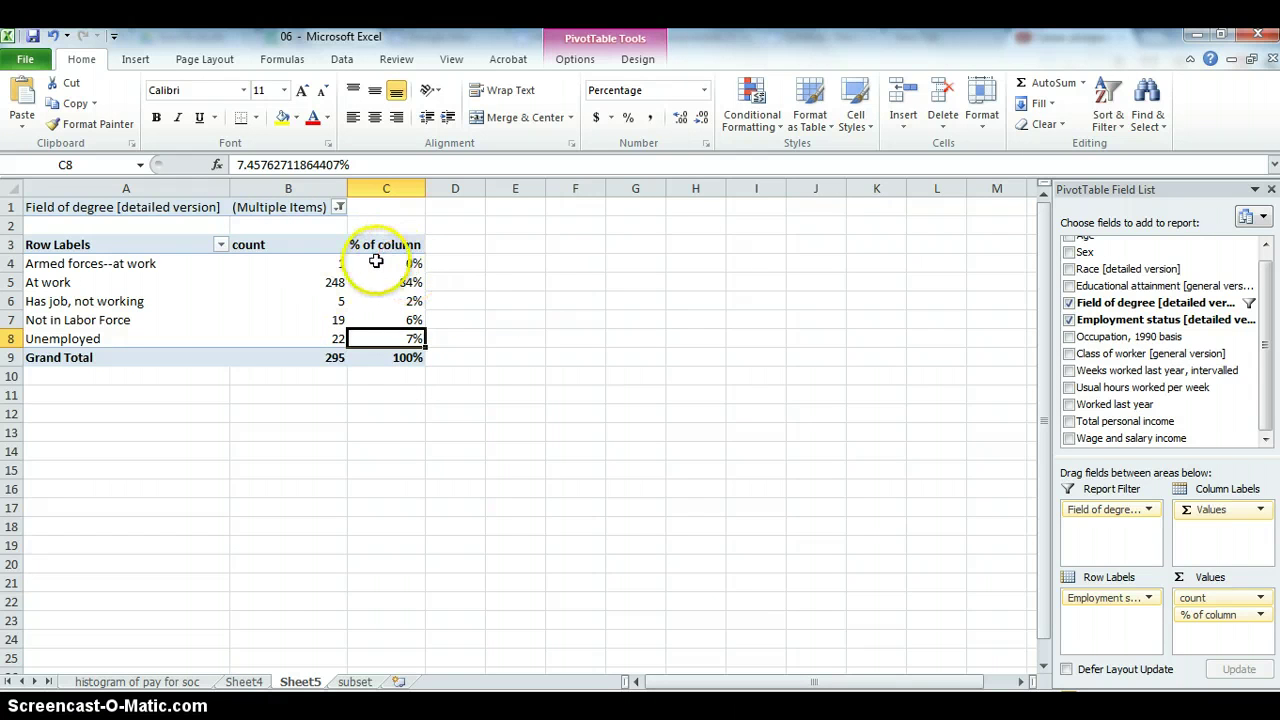
mouse_move(371, 262)
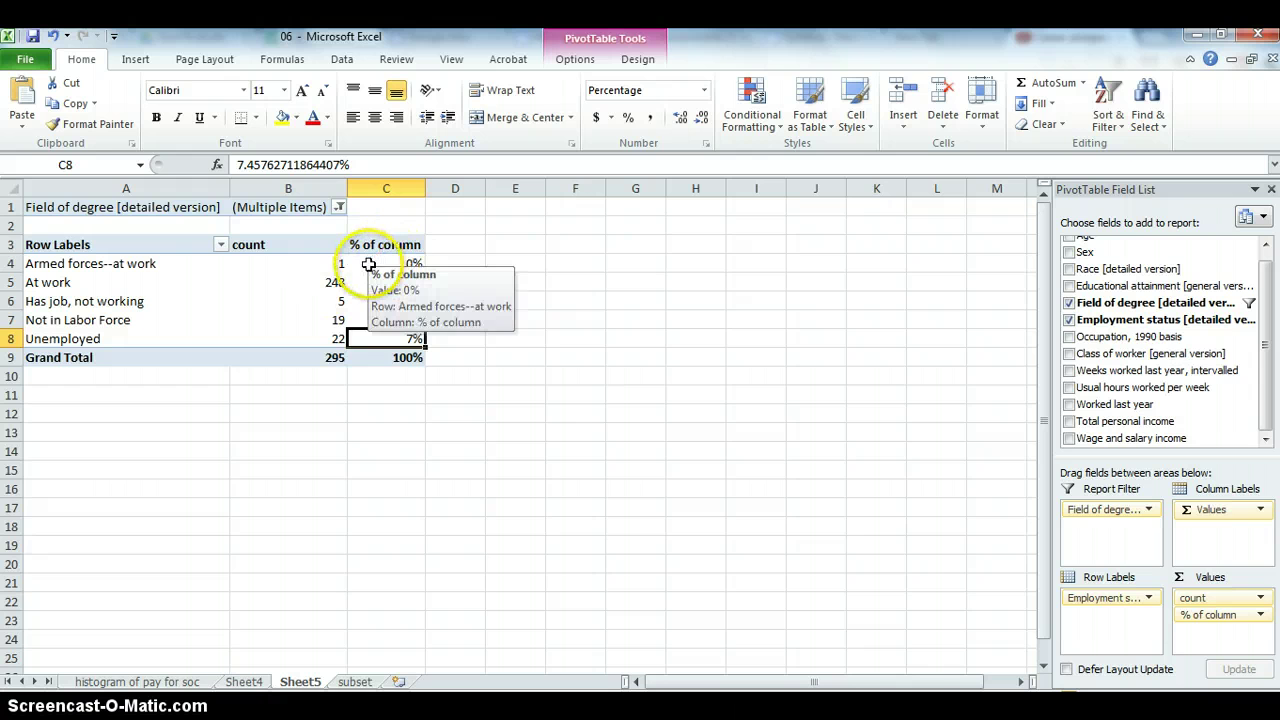
left_click_drag(320, 249, 314, 357)
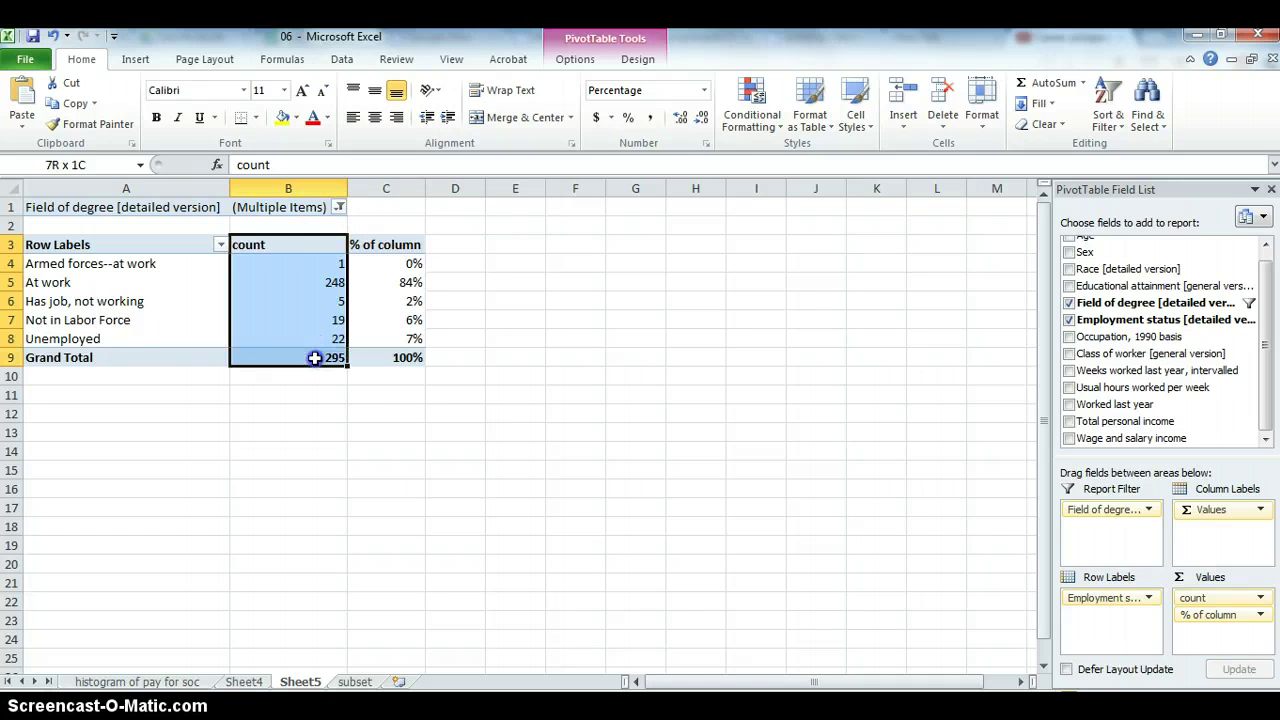
left_click_drag(376, 244, 386, 352)
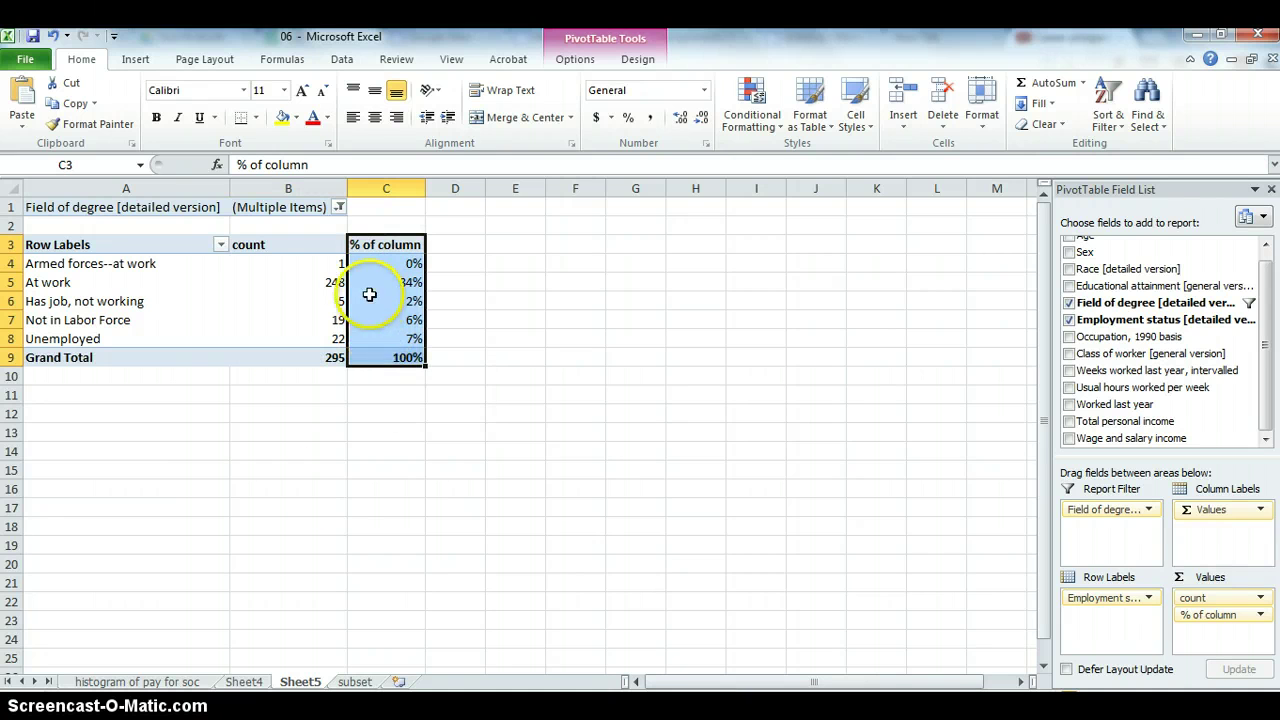